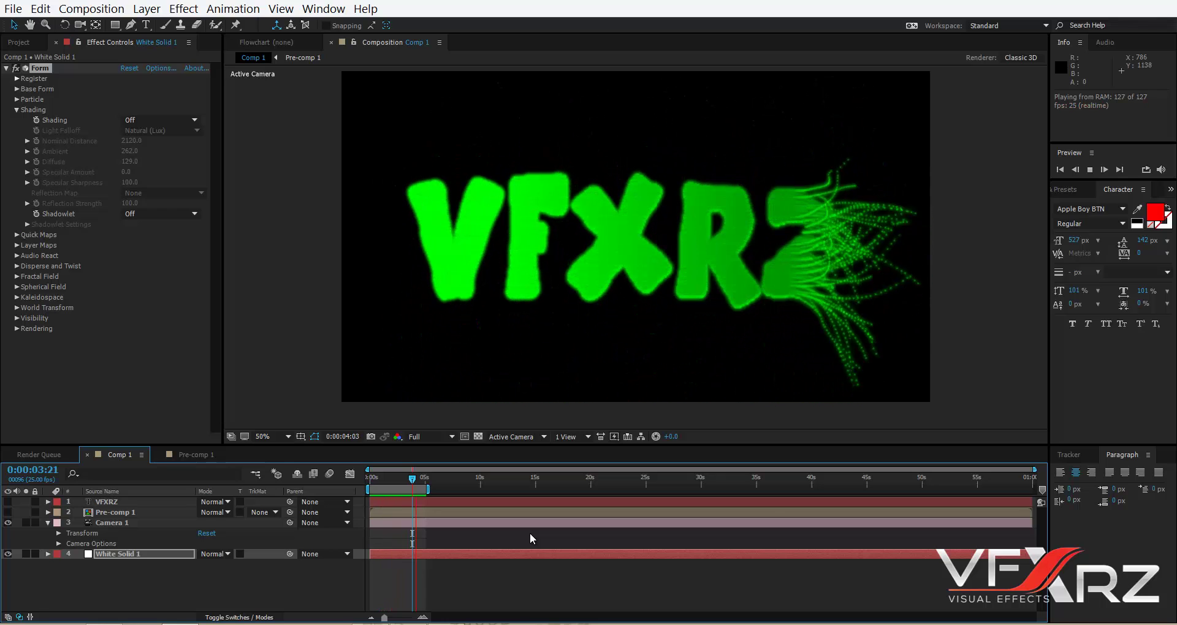
Stop the preview, scrub back to 0:00:01:19 where the V disperses, and show the project items.
{"action": "left_click", "coordinate": [407, 478]}
{"action": "left_click_drag", "start_coordinate": [410, 482], "coordinate": [391, 482]}
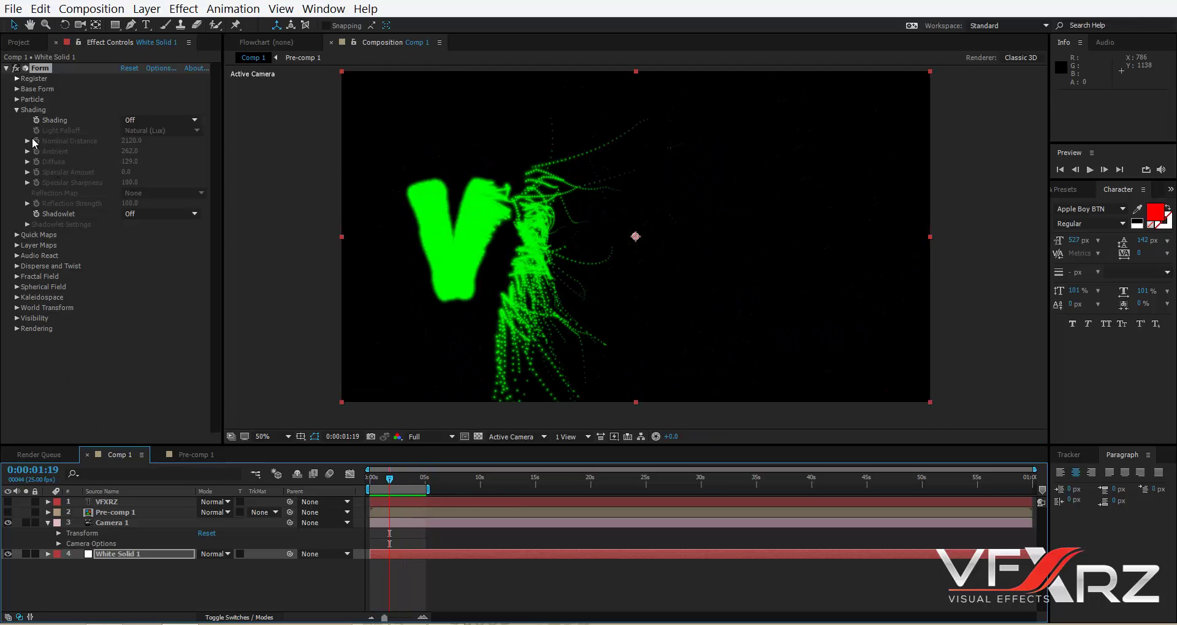
{"action": "left_click", "coordinate": [26, 44]}
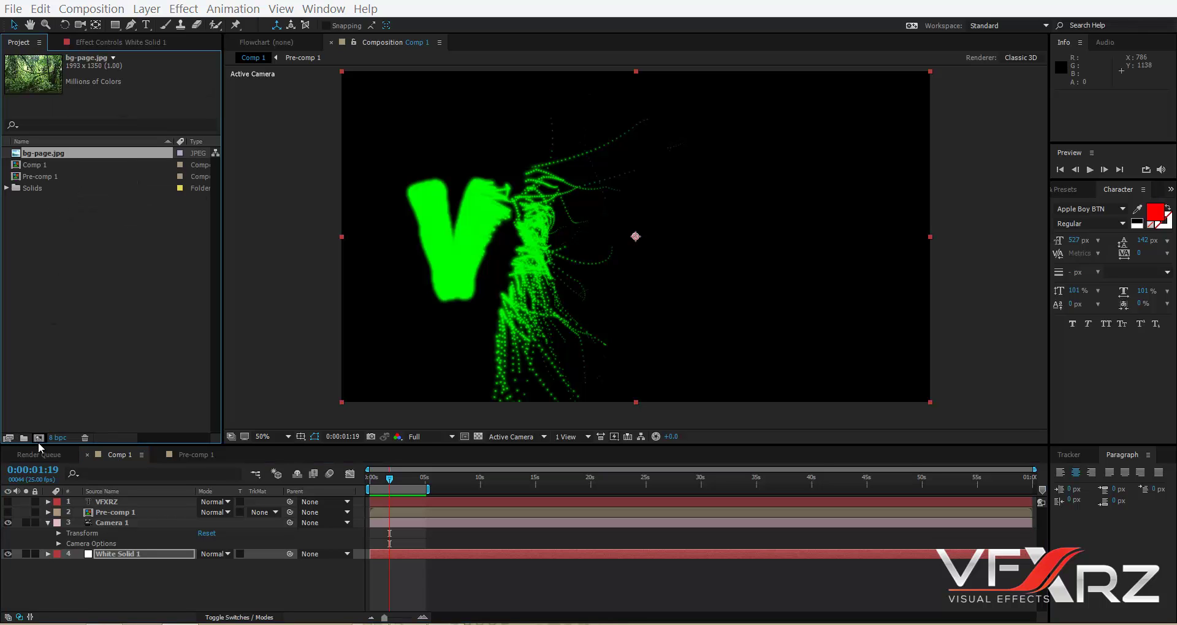
Create Comp 2 at 1920x1080, 25 fps, containing a default white solid.
{"action": "left_click", "coordinate": [38, 438]}
{"action": "left_click", "coordinate": [328, 434]}
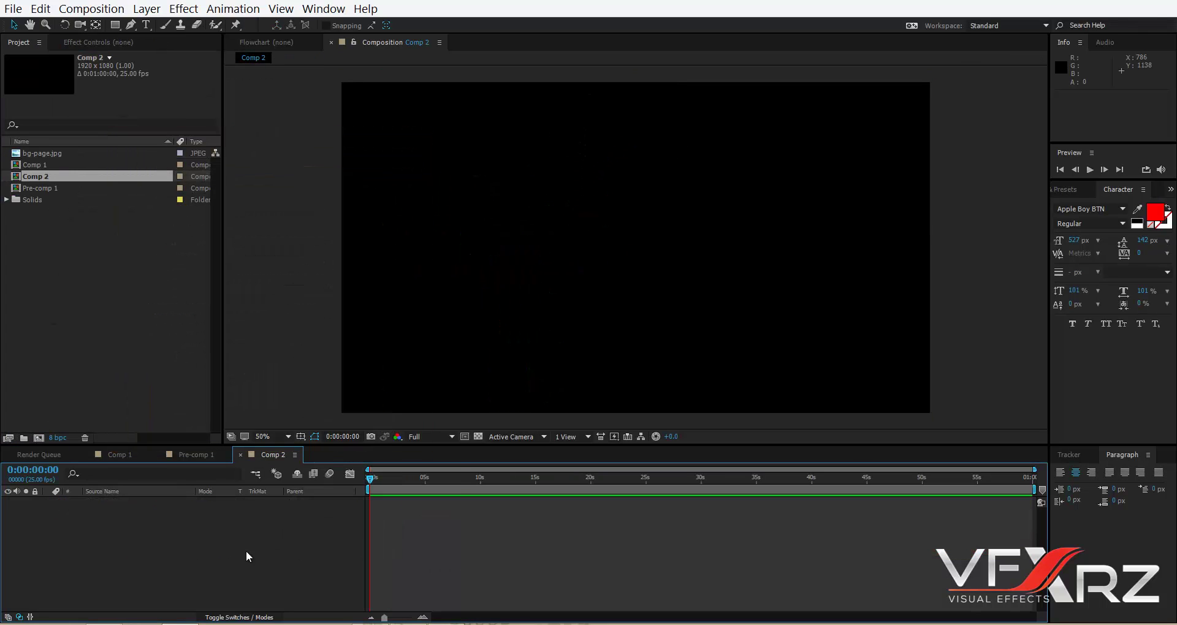
{"action": "right_click", "coordinate": [247, 555]}
{"action": "mouse_move", "coordinate": [429, 413]}
{"action": "left_click", "coordinate": [487, 449]}
{"action": "left_click", "coordinate": [646, 415]}
Apply Trapcode Form to White Solid 4.
{"action": "left_click", "coordinate": [184, 8]}
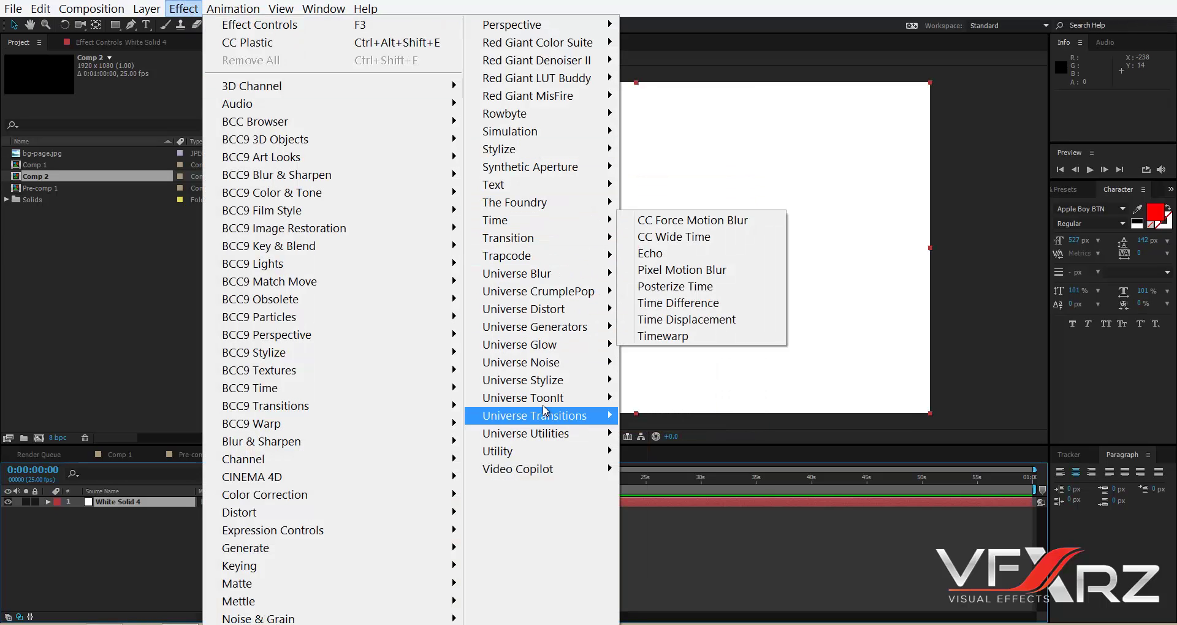
{"action": "mouse_move", "coordinate": [563, 257]}
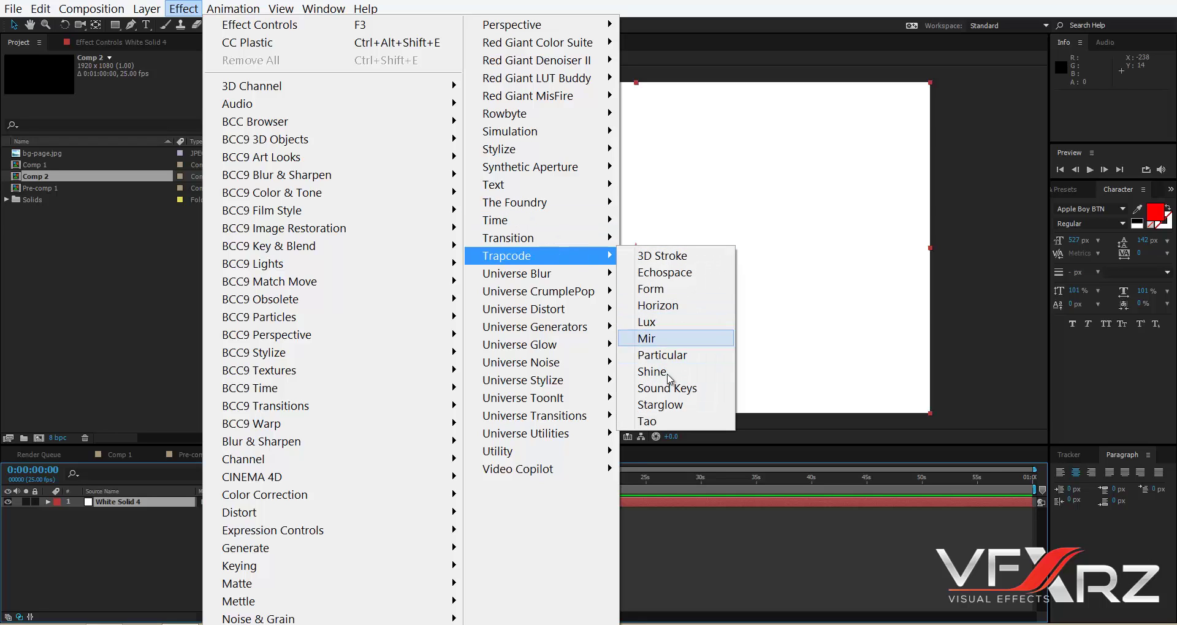
{"action": "left_click", "coordinate": [668, 290]}
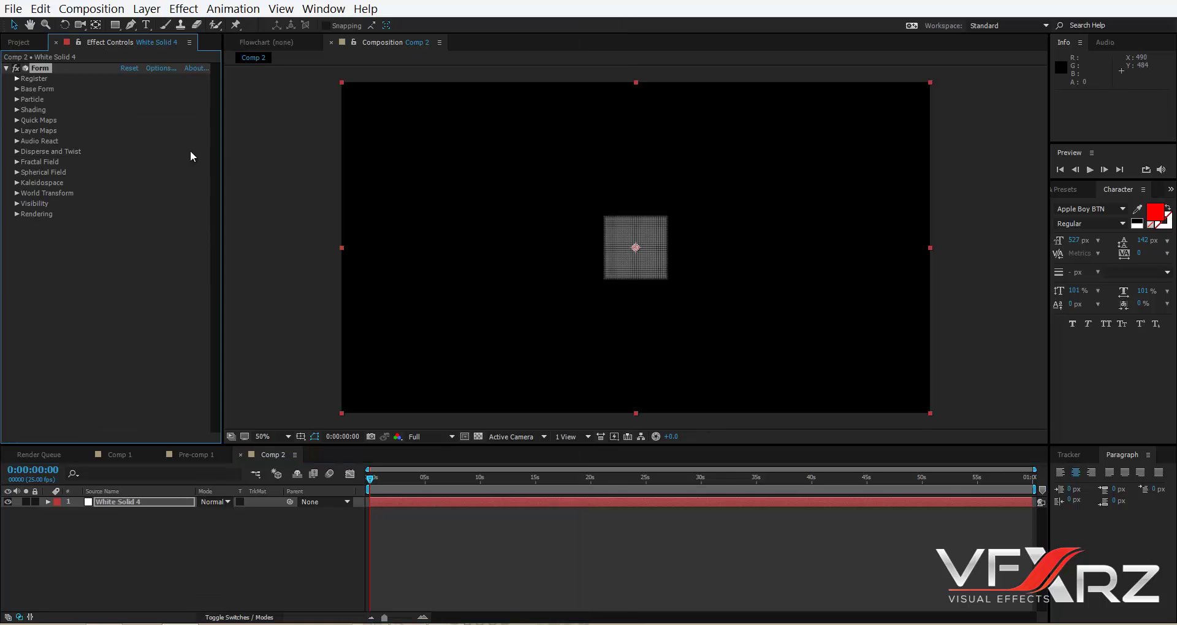
In Form's Base Form, set Particles in Z to 1 and the form type to Box - Strings.
{"action": "left_click", "coordinate": [17, 89]}
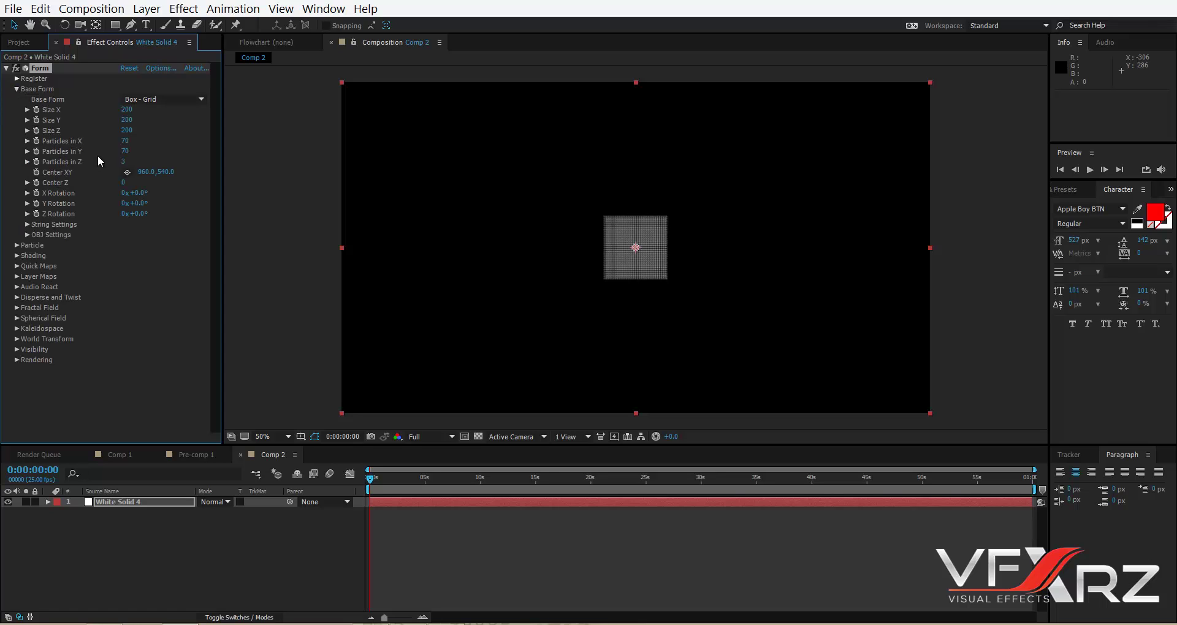
{"action": "left_click_drag", "start_coordinate": [121, 161], "coordinate": [119, 163]}
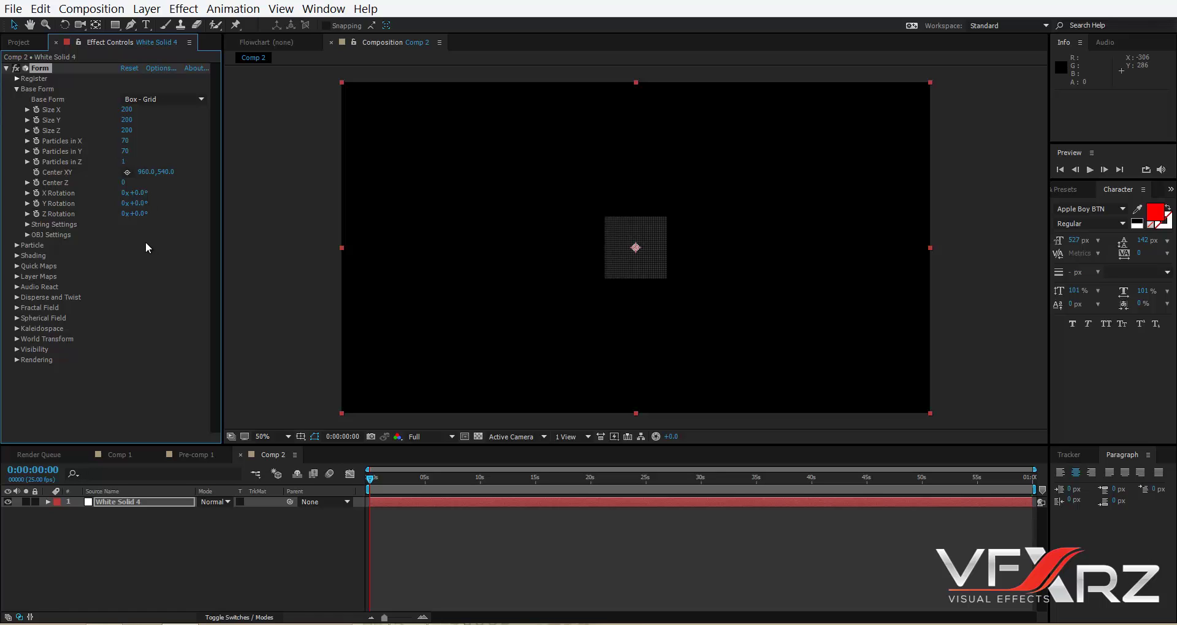
{"action": "left_click", "coordinate": [132, 251]}
{"action": "left_click", "coordinate": [28, 161]}
{"action": "left_click", "coordinate": [28, 160]}
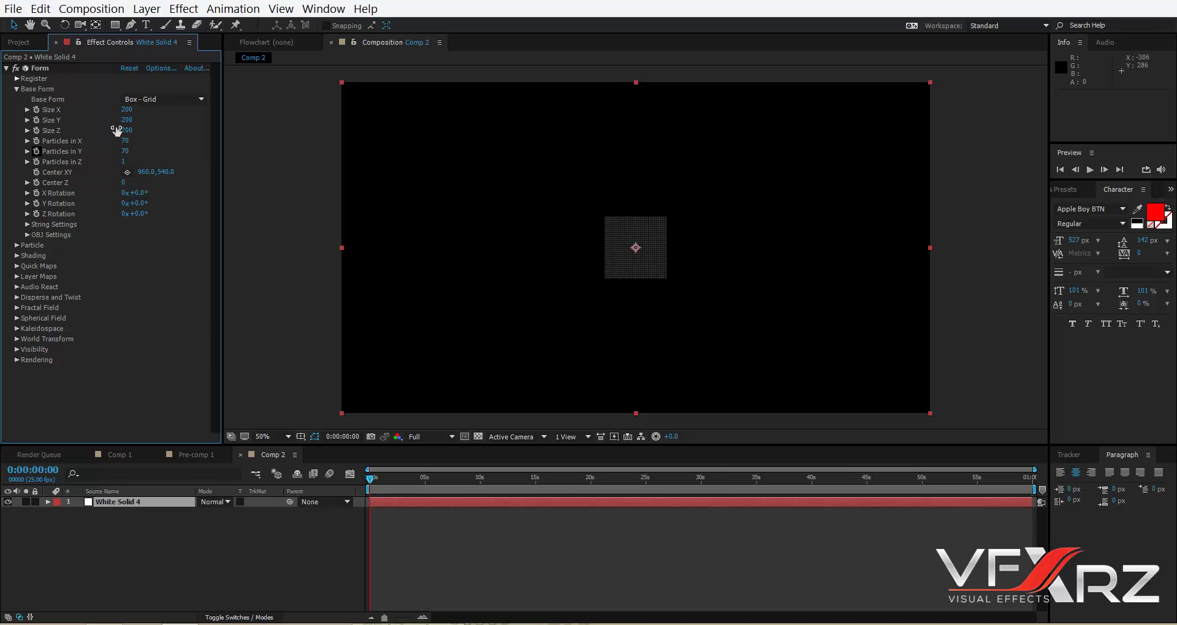
{"action": "left_click", "coordinate": [147, 100]}
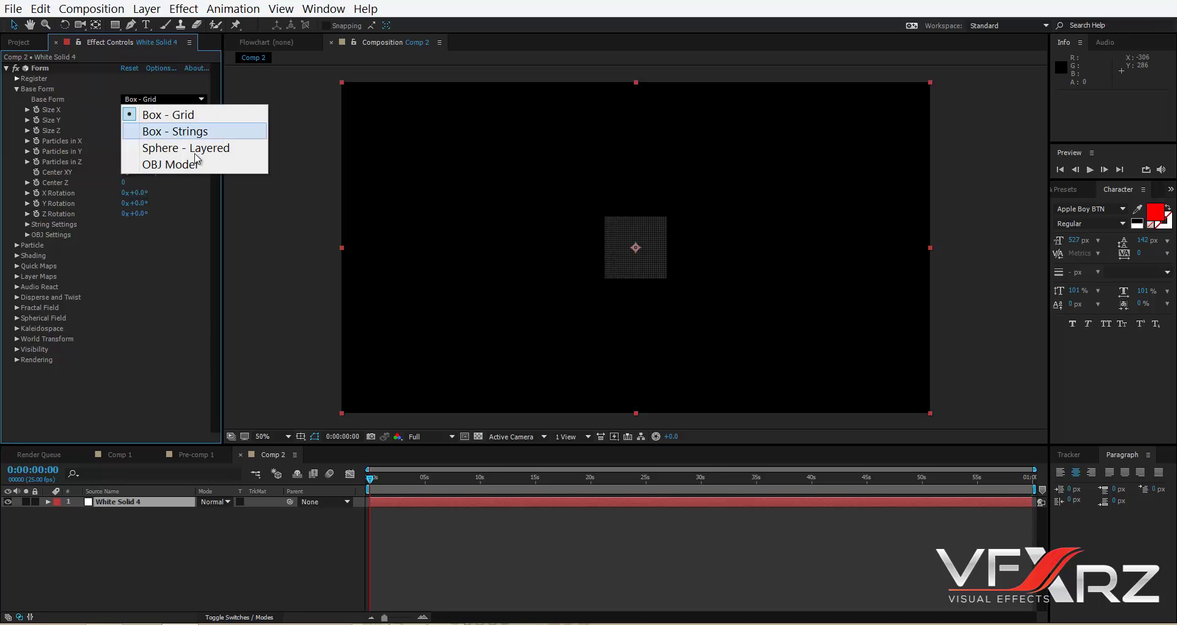
{"action": "left_click", "coordinate": [231, 133]}
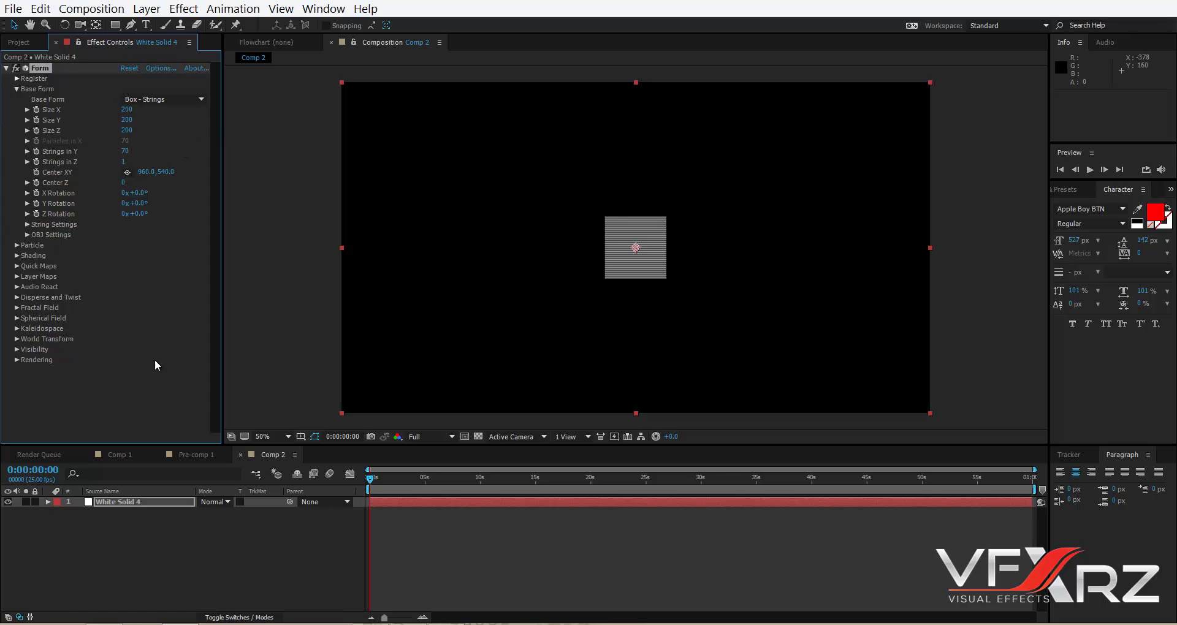
Add a new text layer reading 'VFXRZ'.
{"action": "right_click", "coordinate": [164, 549]}
{"action": "mouse_move", "coordinate": [263, 415]}
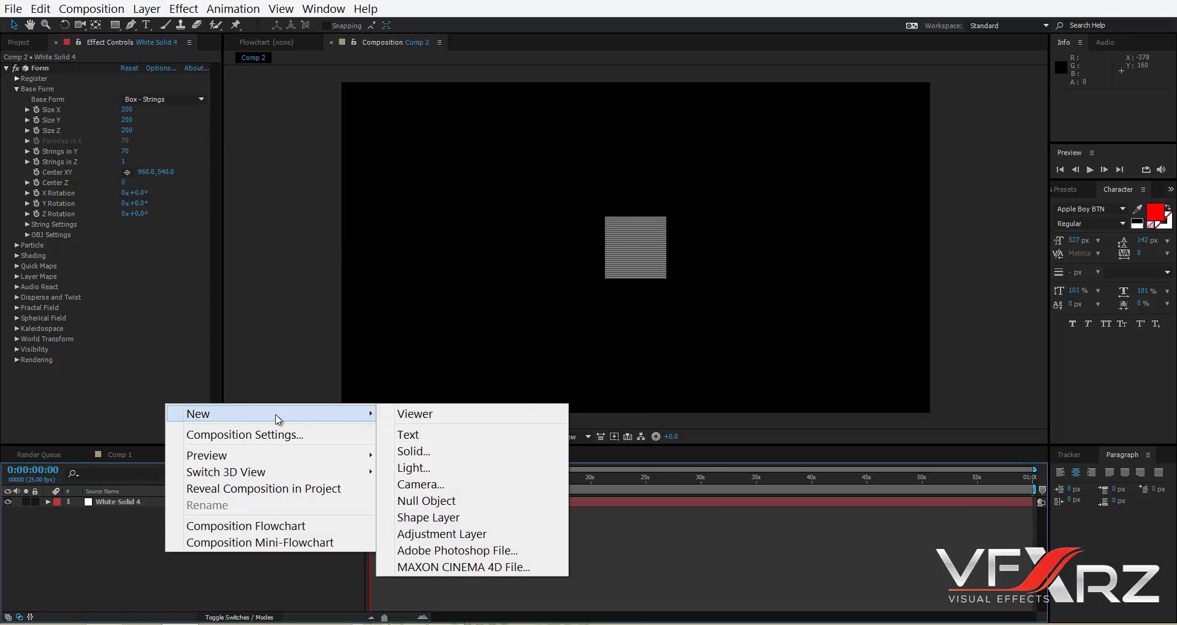
{"action": "left_click", "coordinate": [416, 436]}
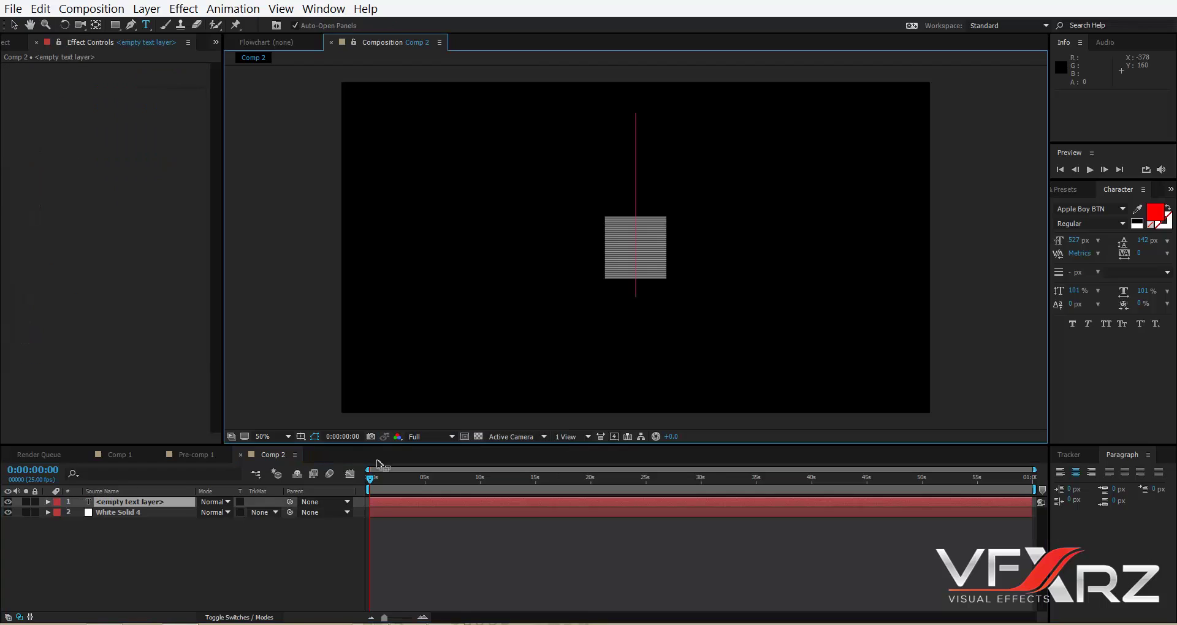
{"action": "type", "text": "VFX"}
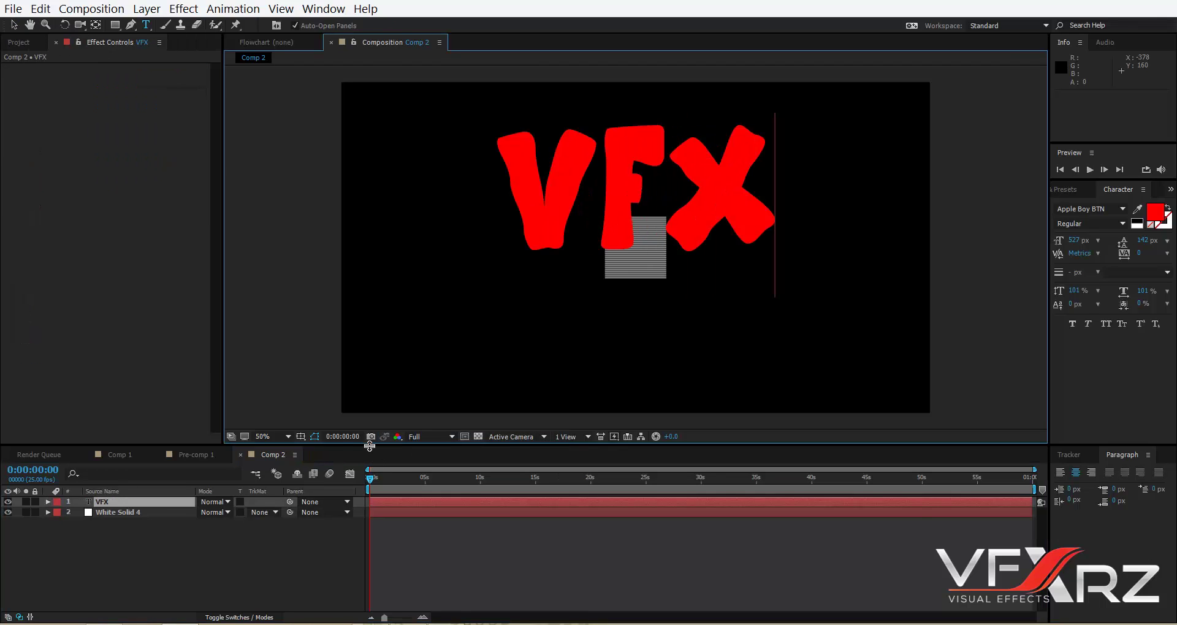
{"action": "type", "text": "RZ"}
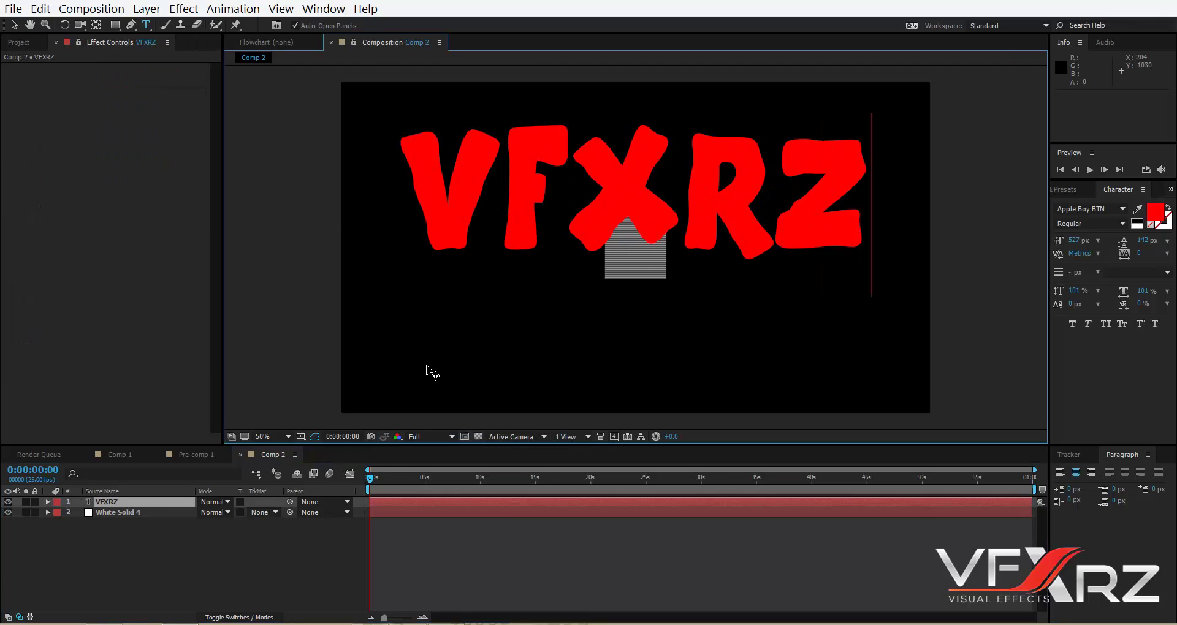
{"action": "left_click", "coordinate": [17, 27]}
Move the VFXRZ text down toward the frame centre and hide its layer.
{"action": "left_click_drag", "start_coordinate": [625, 189], "coordinate": [629, 258]}
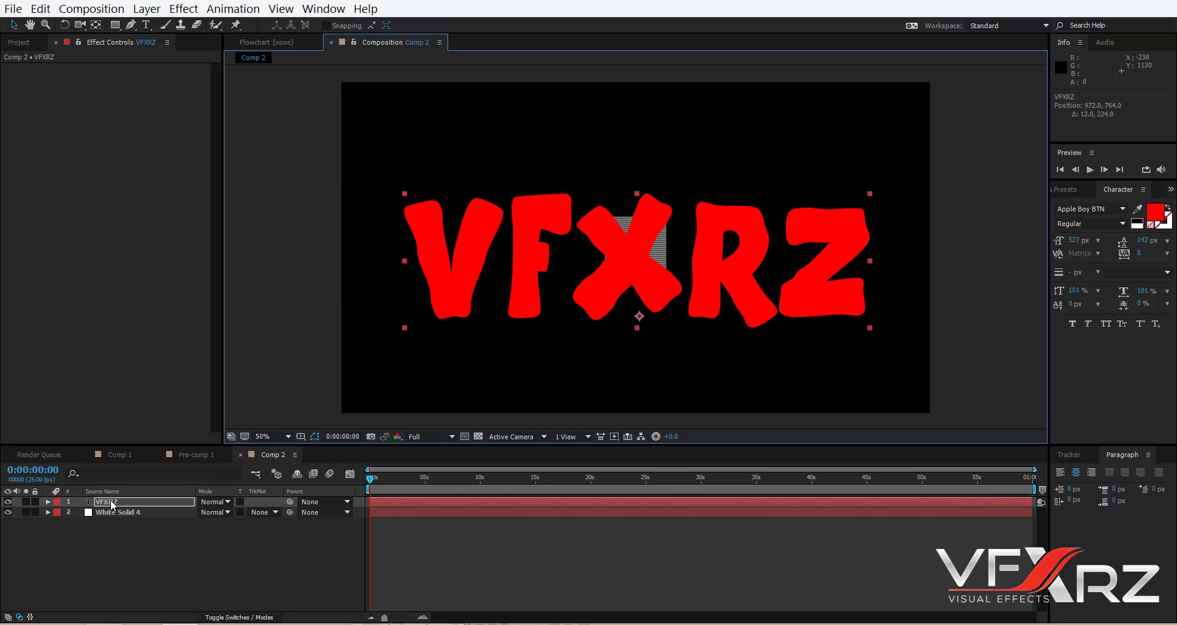
{"action": "left_click", "coordinate": [9, 502]}
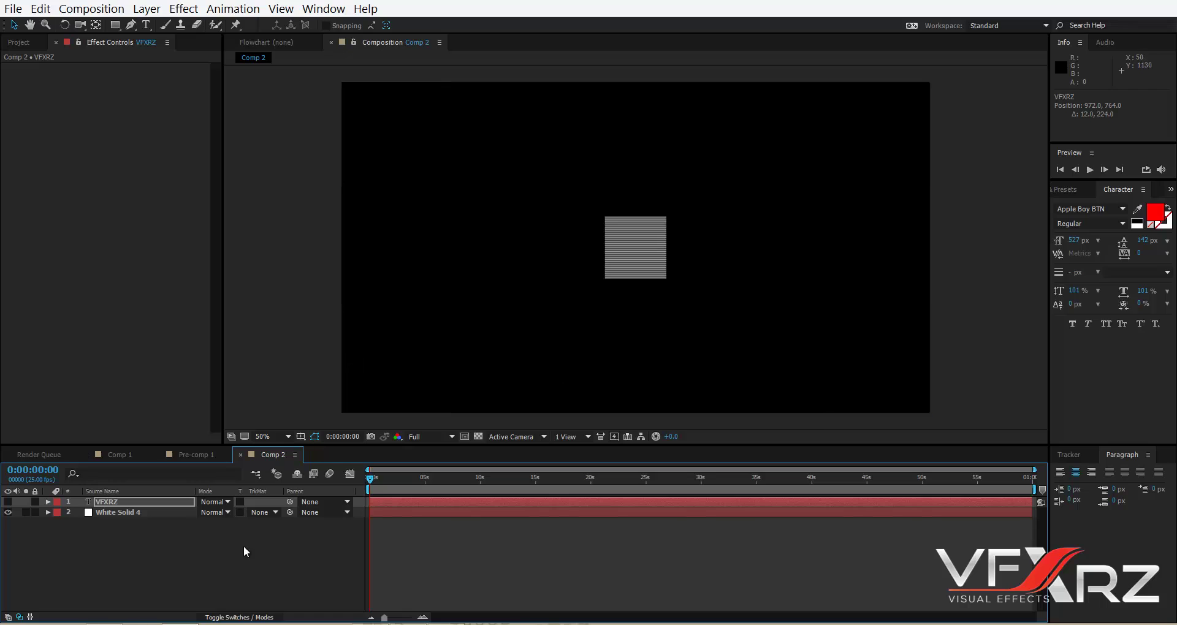
{"action": "left_click", "coordinate": [190, 557]}
Add a full-frame white solid, White Solid 5, with default settings.
{"action": "right_click", "coordinate": [233, 546]}
{"action": "mouse_move", "coordinate": [297, 409]}
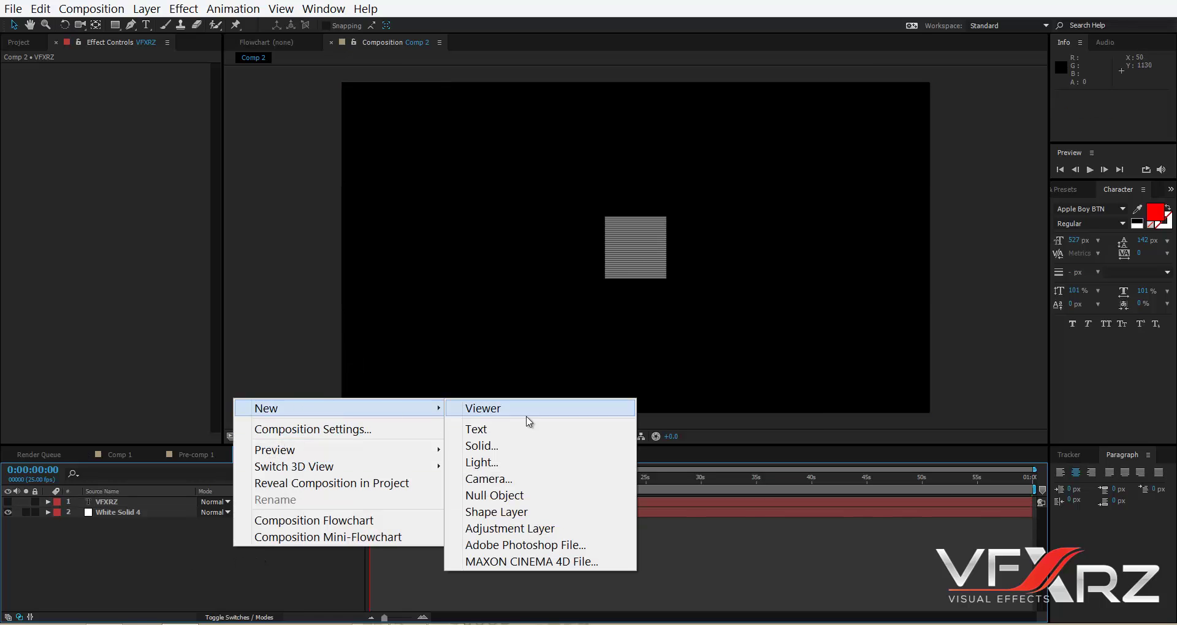
{"action": "left_click", "coordinate": [513, 446]}
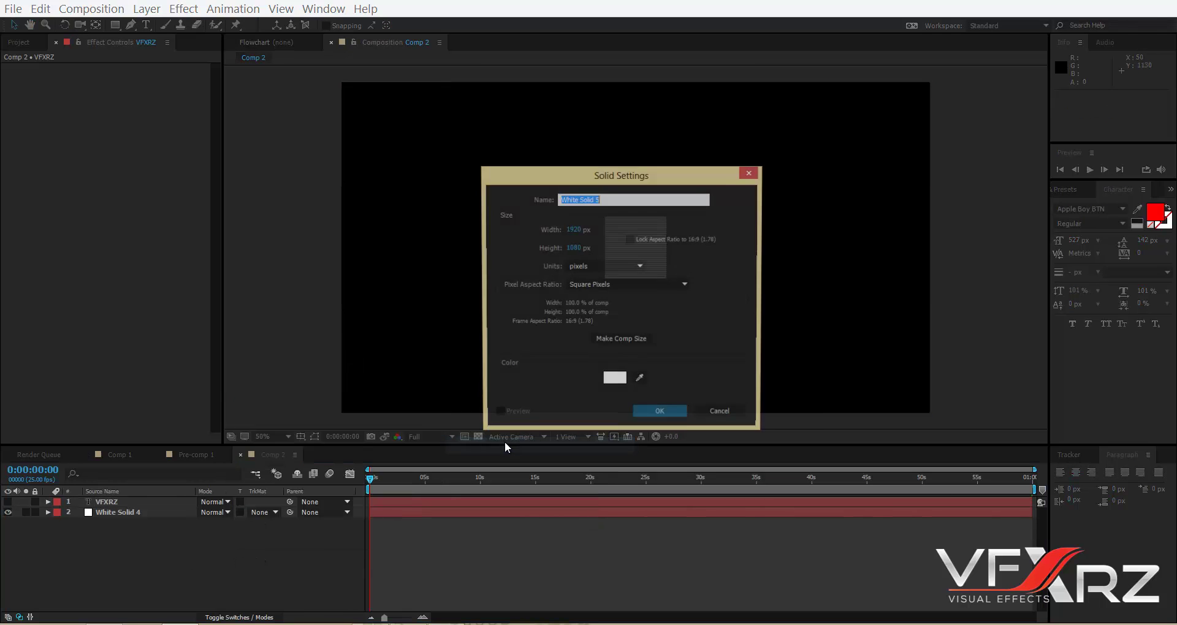
{"action": "left_click", "coordinate": [657, 414]}
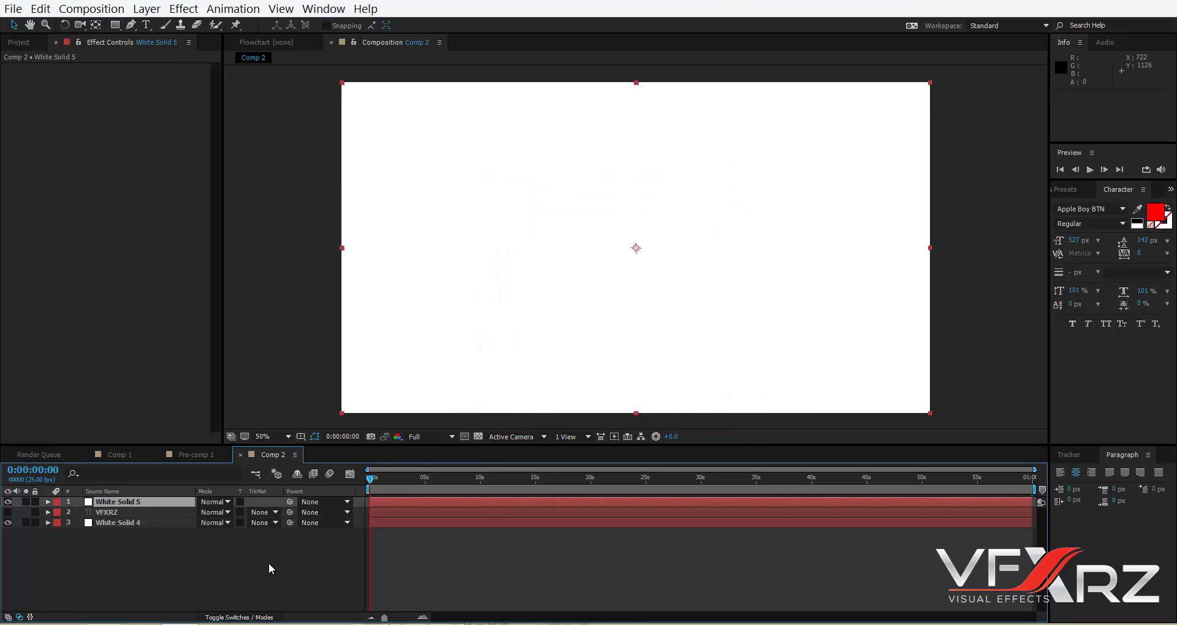
Add a black solid, Black Solid 2, and select it together with White Solid 5.
{"action": "right_click", "coordinate": [269, 561]}
{"action": "mouse_move", "coordinate": [469, 425]}
{"action": "left_click", "coordinate": [545, 461]}
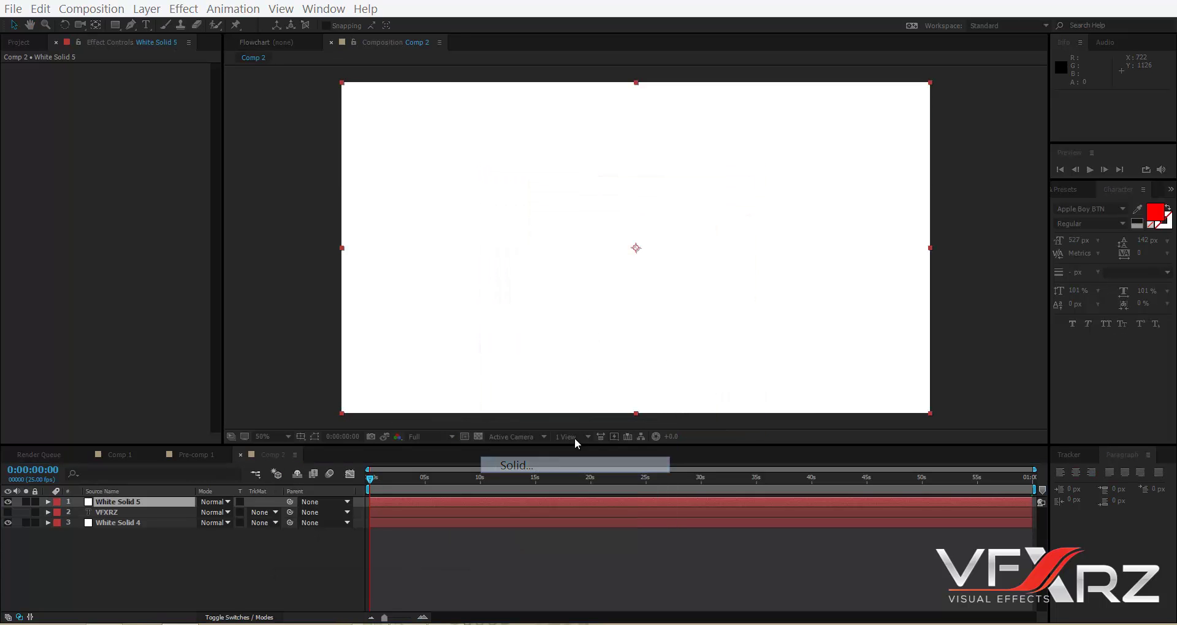
{"action": "left_click", "coordinate": [614, 380]}
{"action": "left_click_drag", "start_coordinate": [901, 537], "coordinate": [986, 595]}
{"action": "left_click", "coordinate": [1085, 433]}
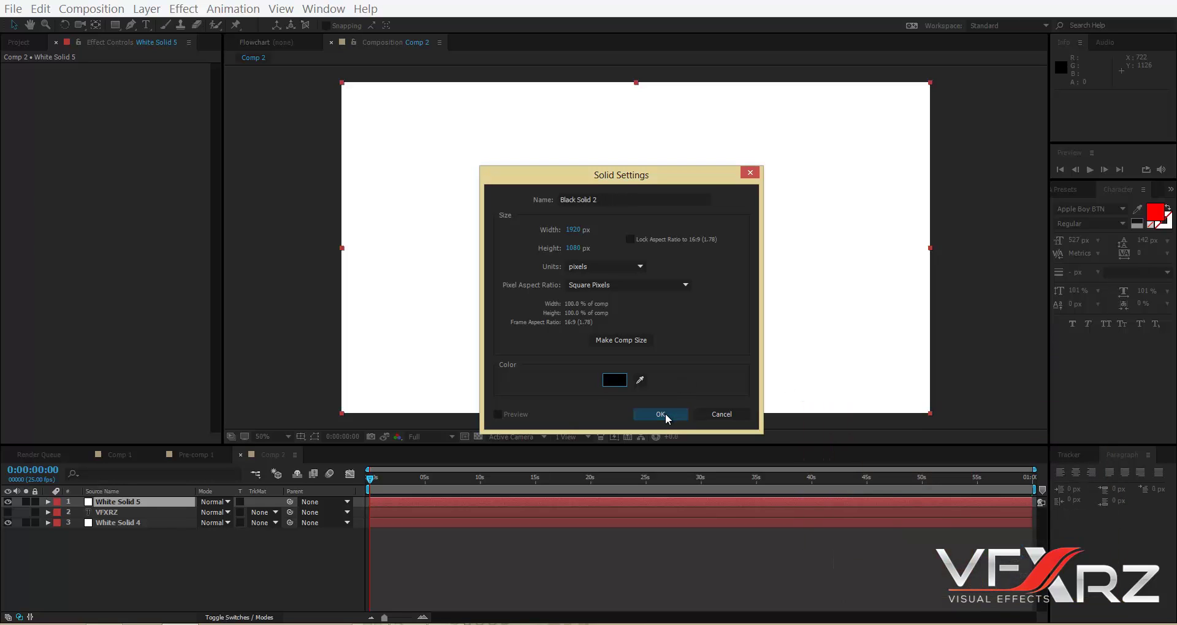
{"action": "left_click", "coordinate": [664, 413]}
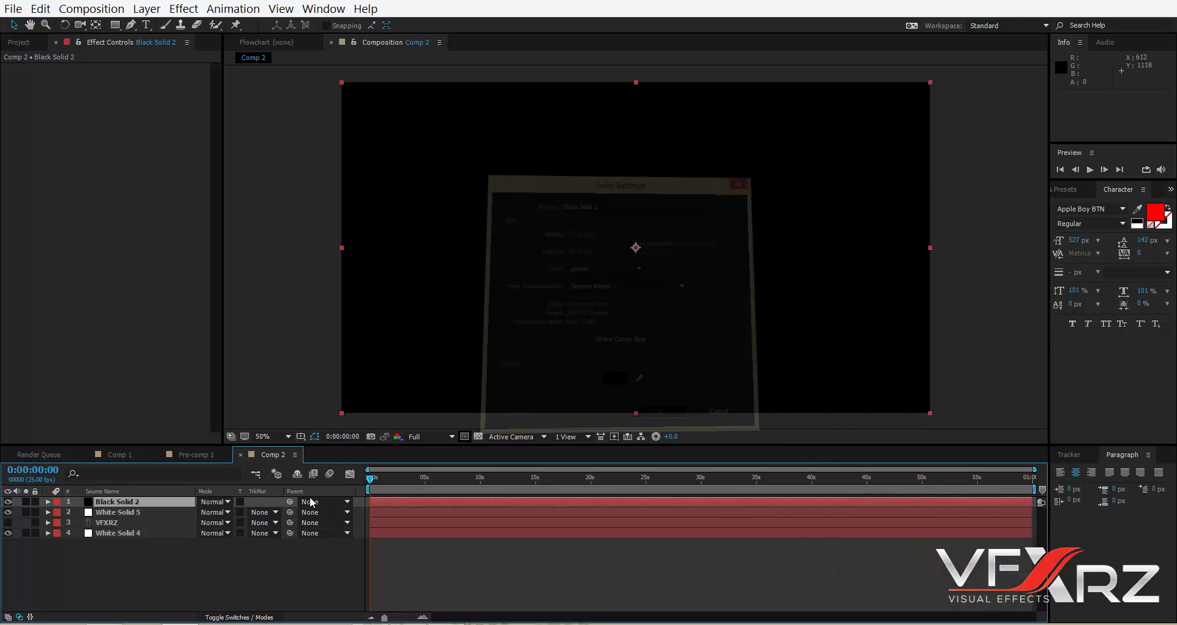
{"action": "left_click", "coordinate": [142, 513], "text": "ctrl"}
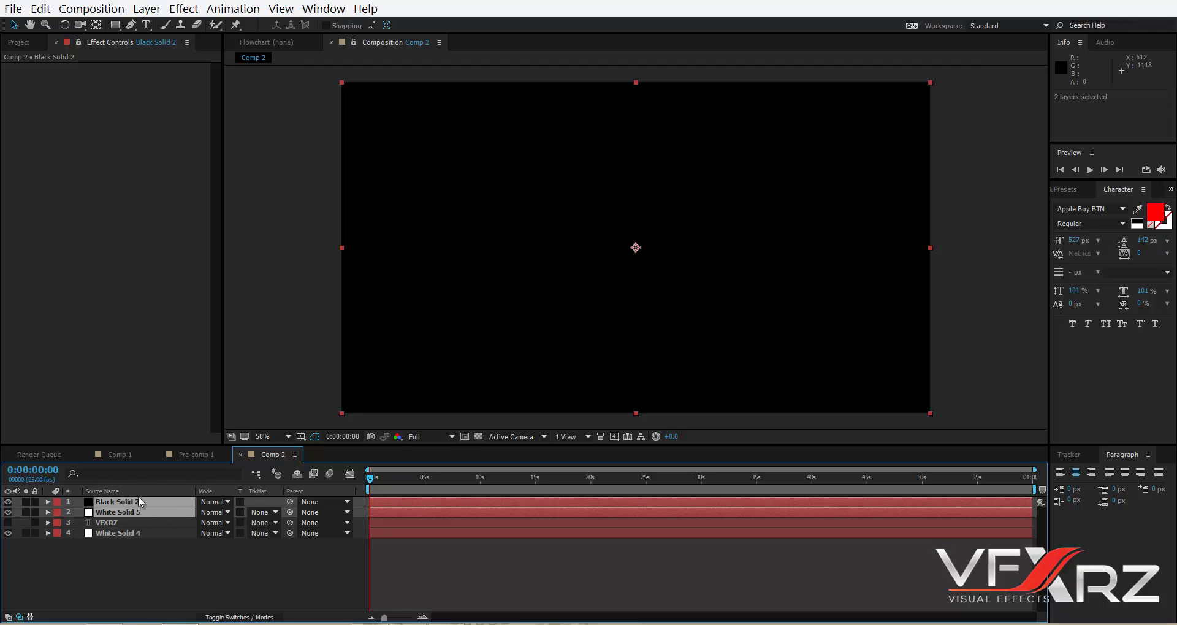
Pre-compose Black Solid 2 and White Solid 5 into Pre-comp 2, then select White Solid 4.
{"action": "left_click", "coordinate": [141, 8]}
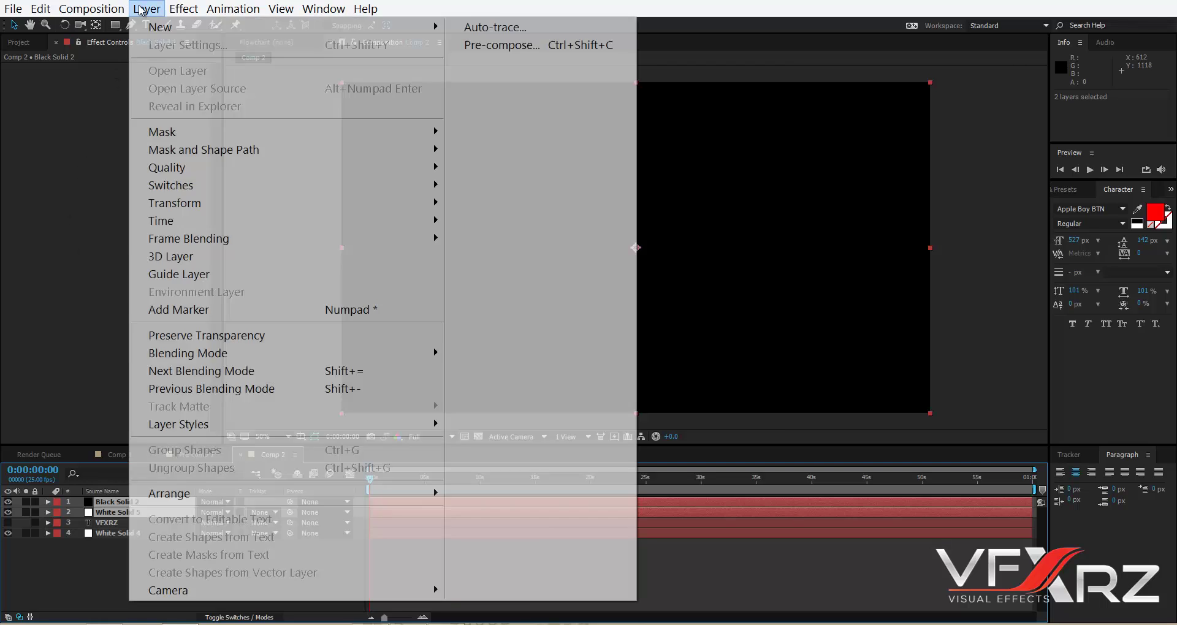
{"action": "left_click", "coordinate": [516, 45]}
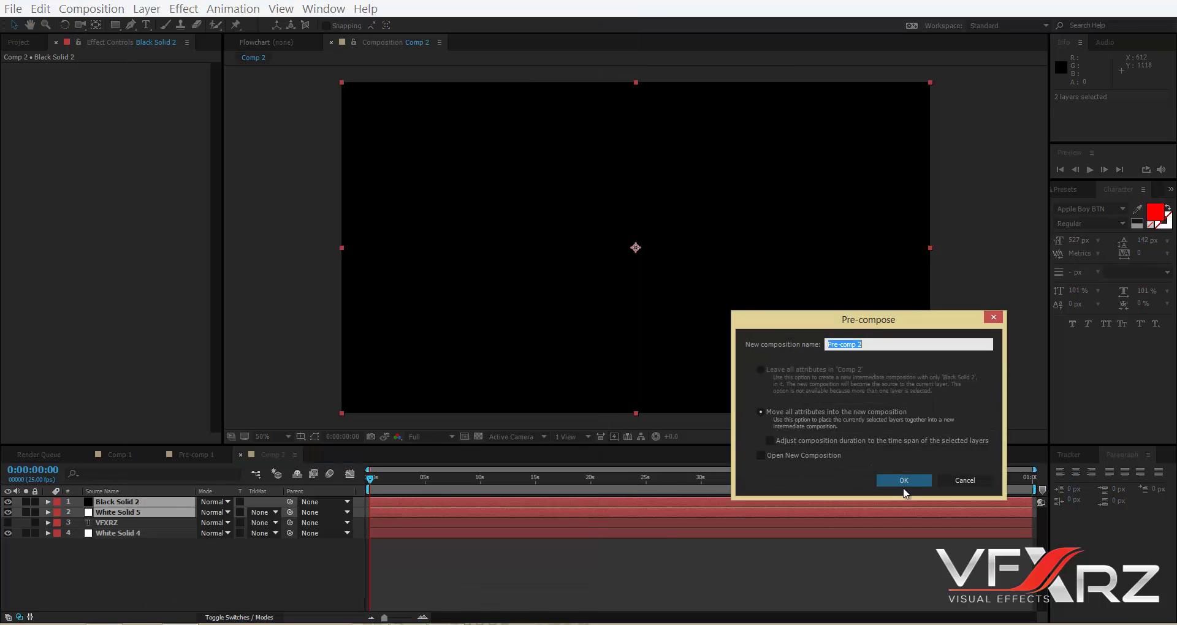
{"action": "left_click", "coordinate": [903, 481]}
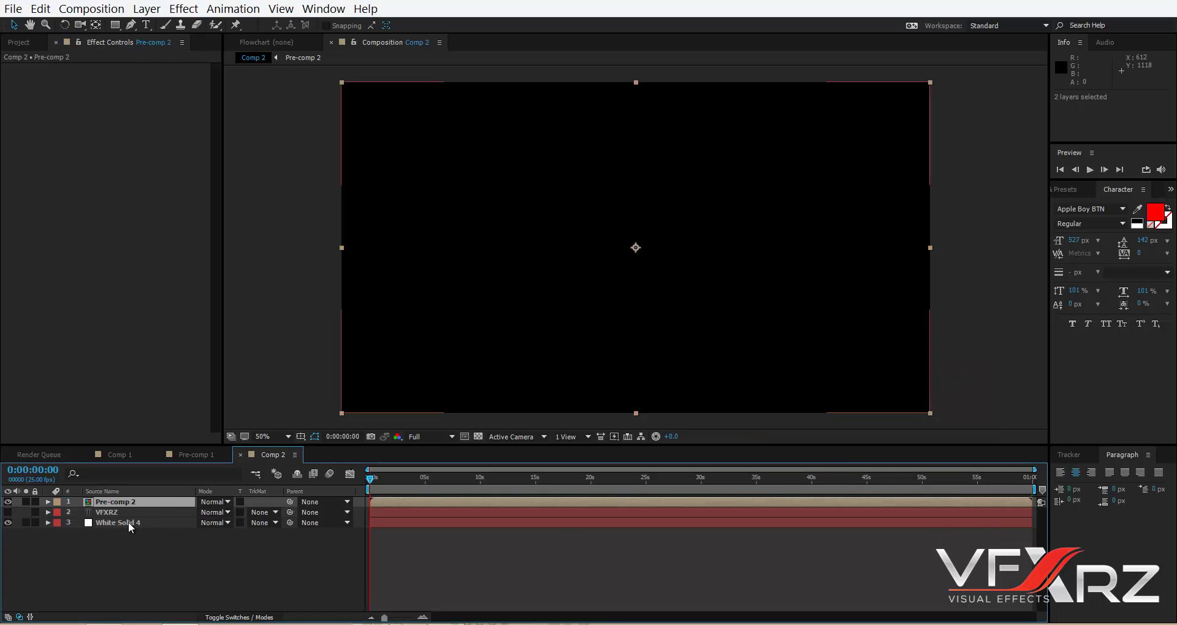
{"action": "left_click", "coordinate": [127, 522]}
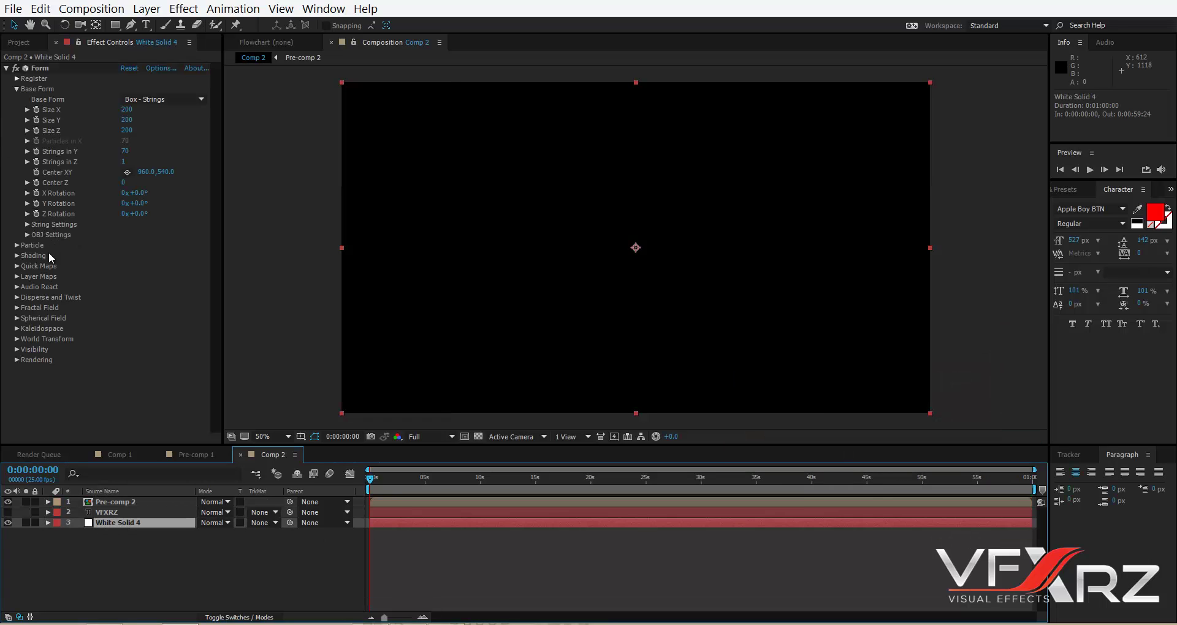
Set Form's Color and Alpha layer map to 2. VFXRZ with Map Over set to XY.
{"action": "left_click", "coordinate": [17, 90]}
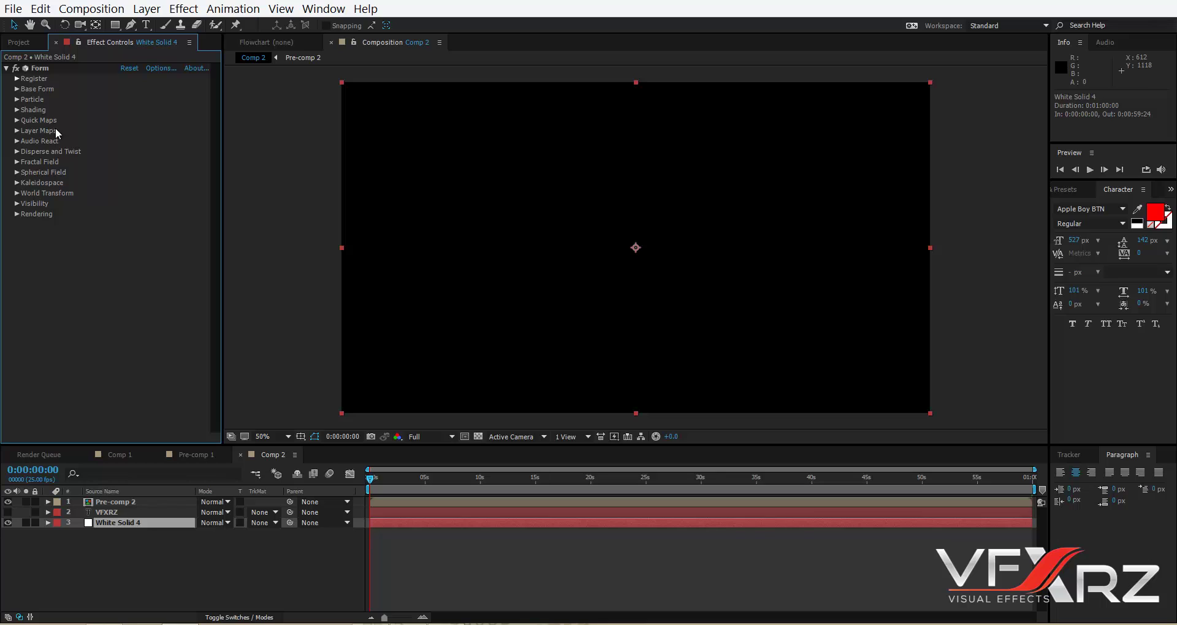
{"action": "left_click", "coordinate": [16, 131]}
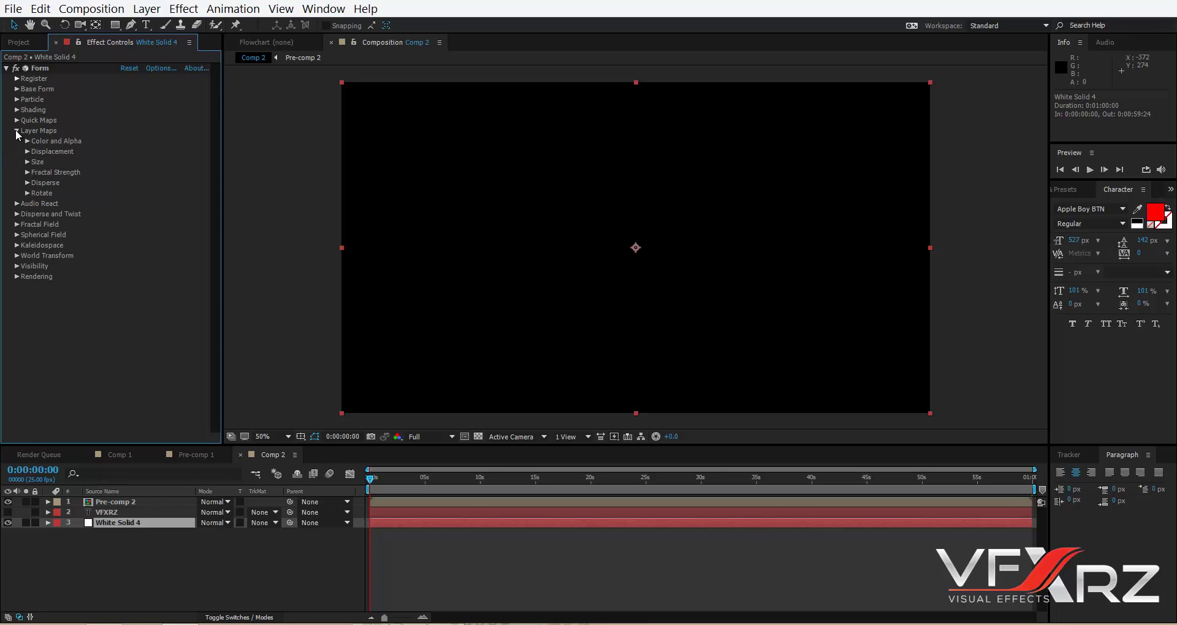
{"action": "left_click", "coordinate": [27, 140]}
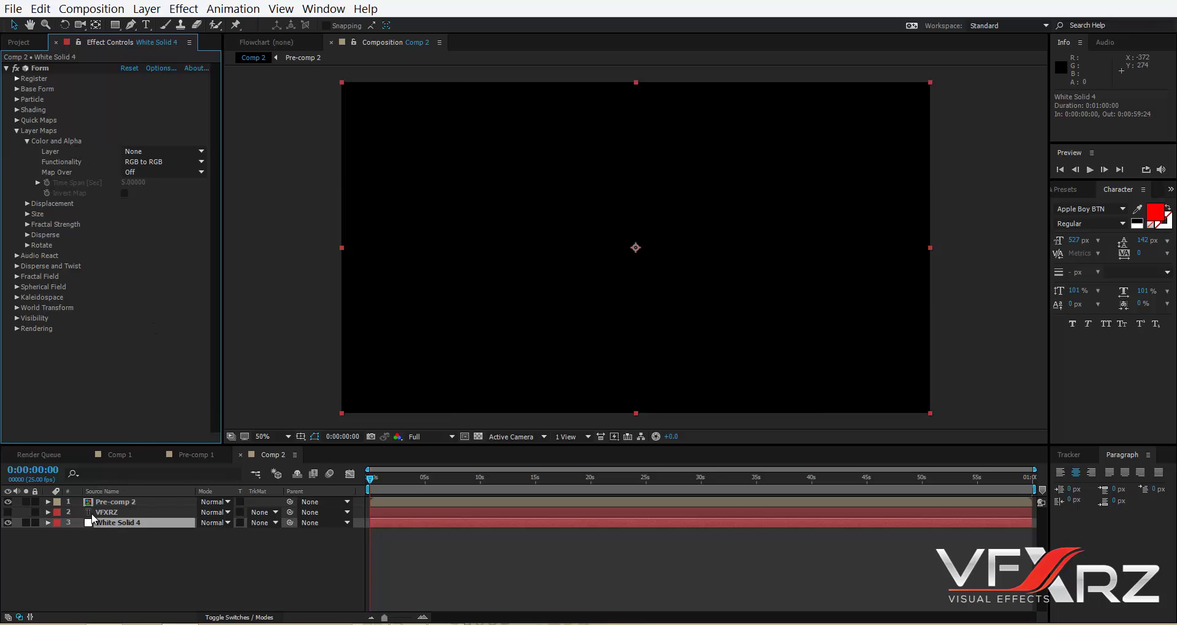
{"action": "left_click", "coordinate": [188, 152]}
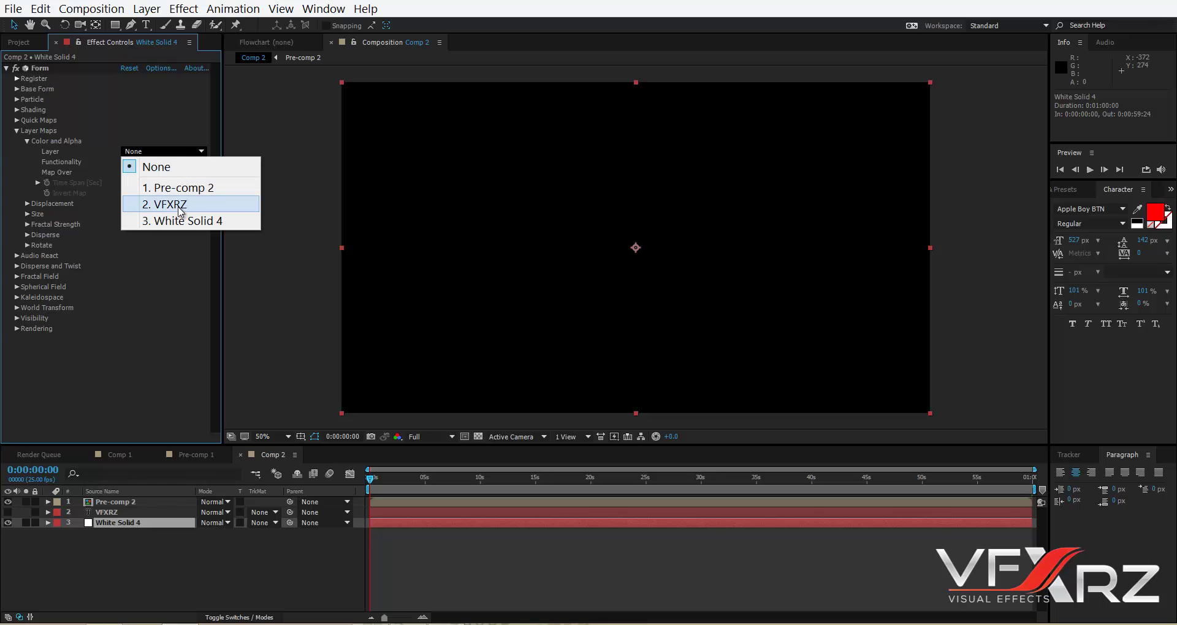
{"action": "left_click", "coordinate": [178, 204]}
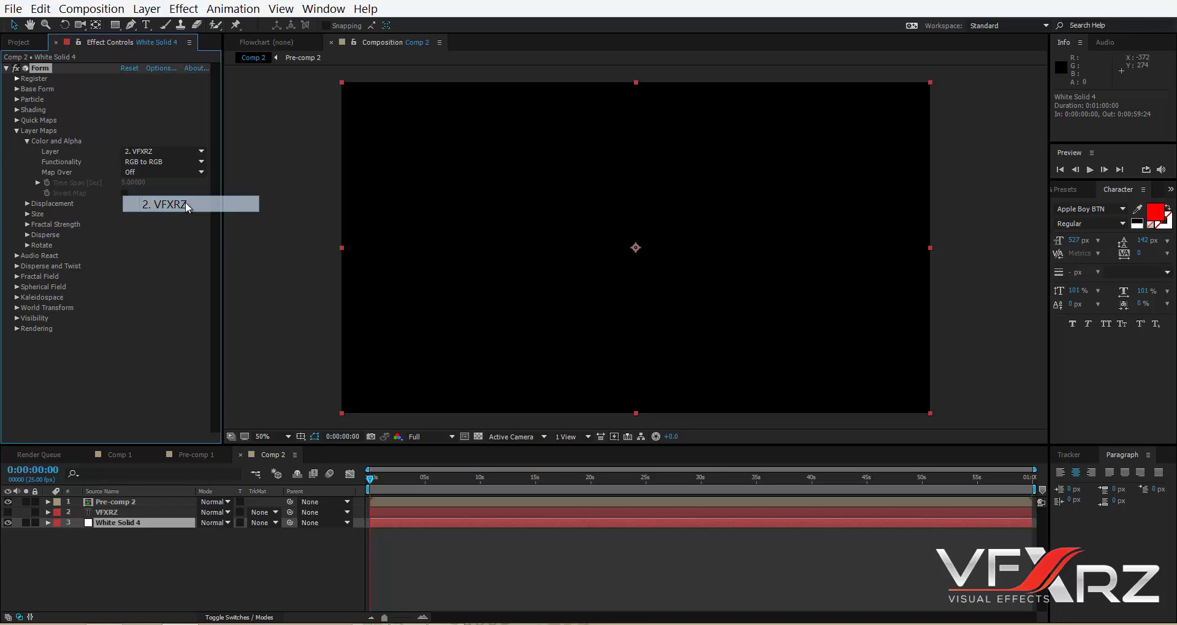
{"action": "left_click", "coordinate": [385, 474]}
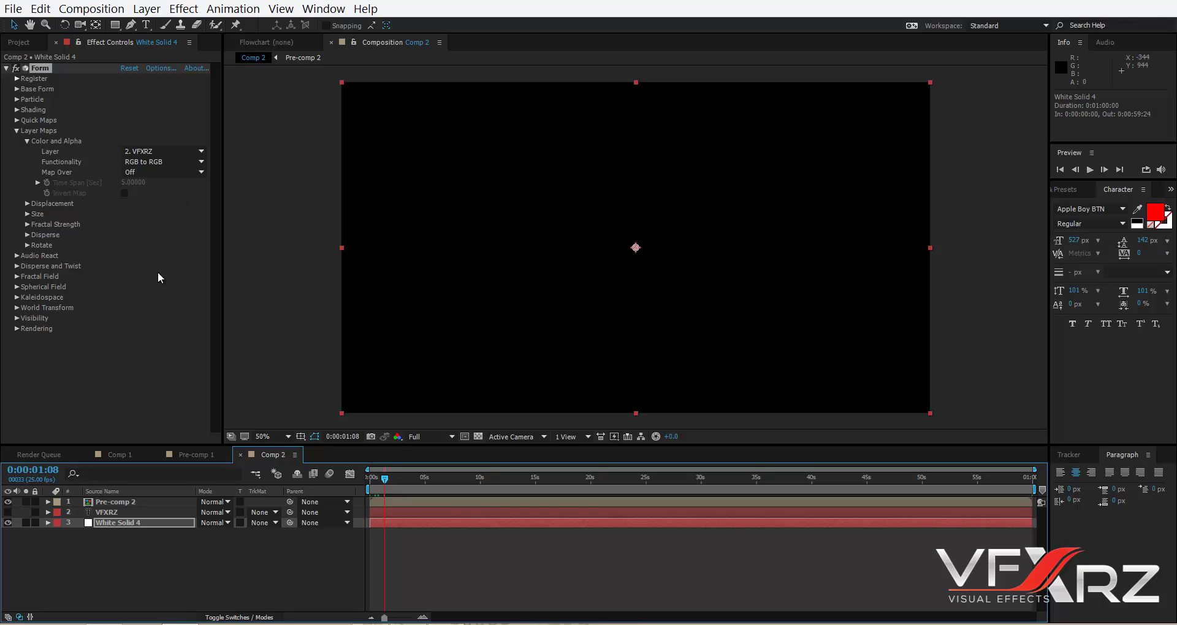
{"action": "left_click", "coordinate": [136, 174]}
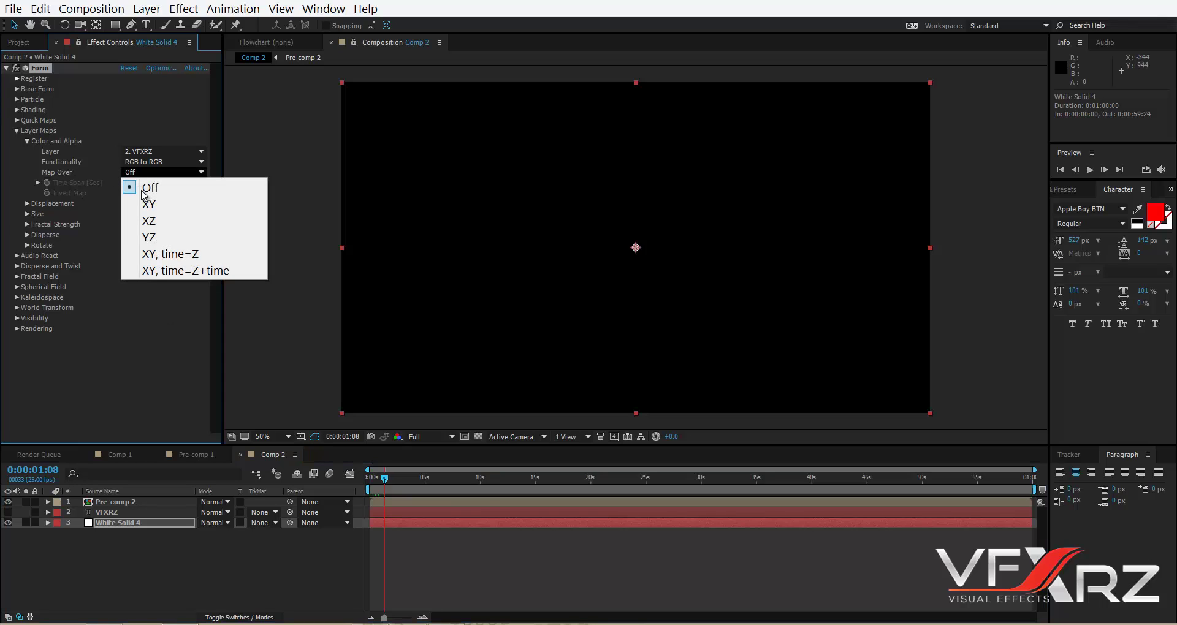
{"action": "left_click", "coordinate": [170, 204]}
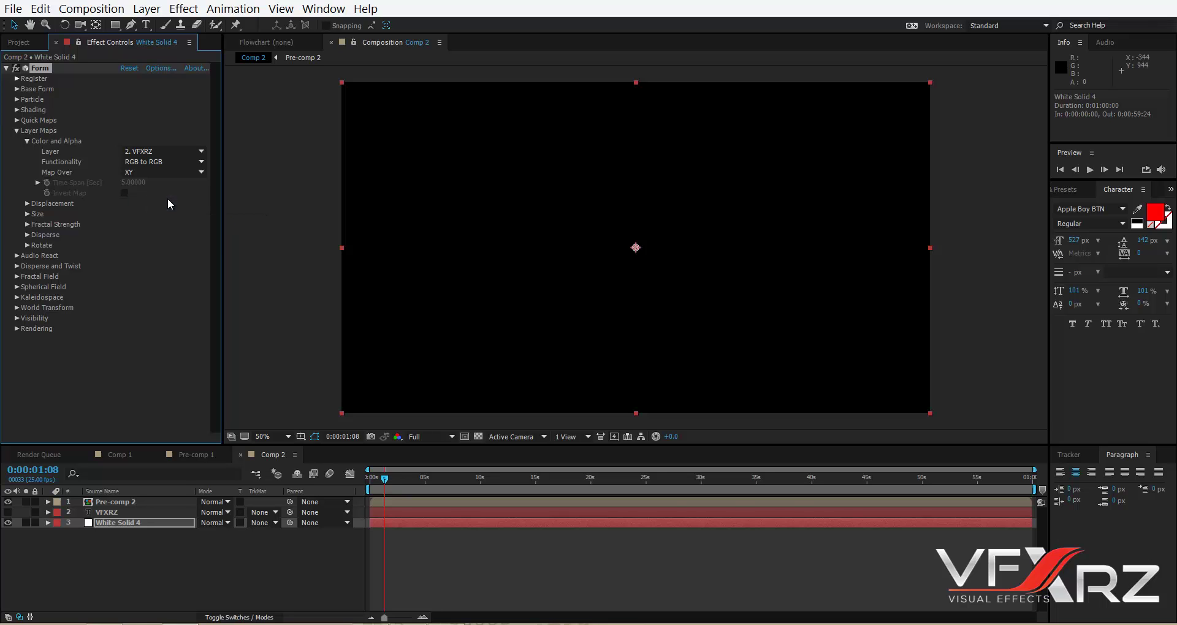
Add a 35mm camera, Camera 1, to Comp 2.
{"action": "right_click", "coordinate": [237, 555]}
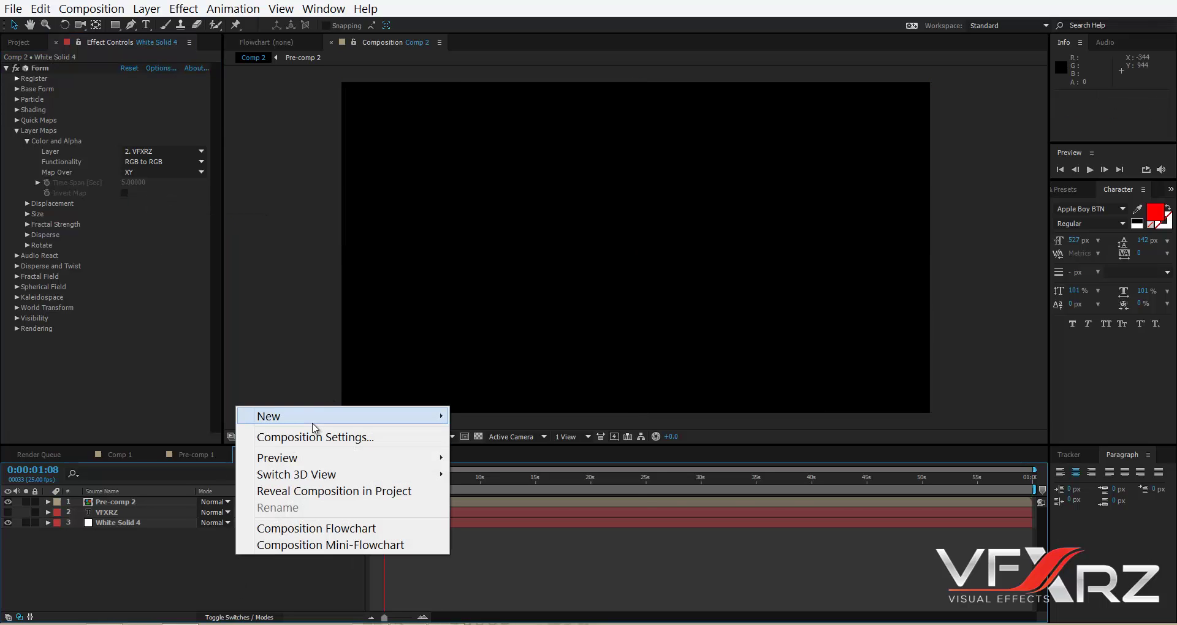
{"action": "mouse_move", "coordinate": [313, 419]}
{"action": "left_click", "coordinate": [507, 488]}
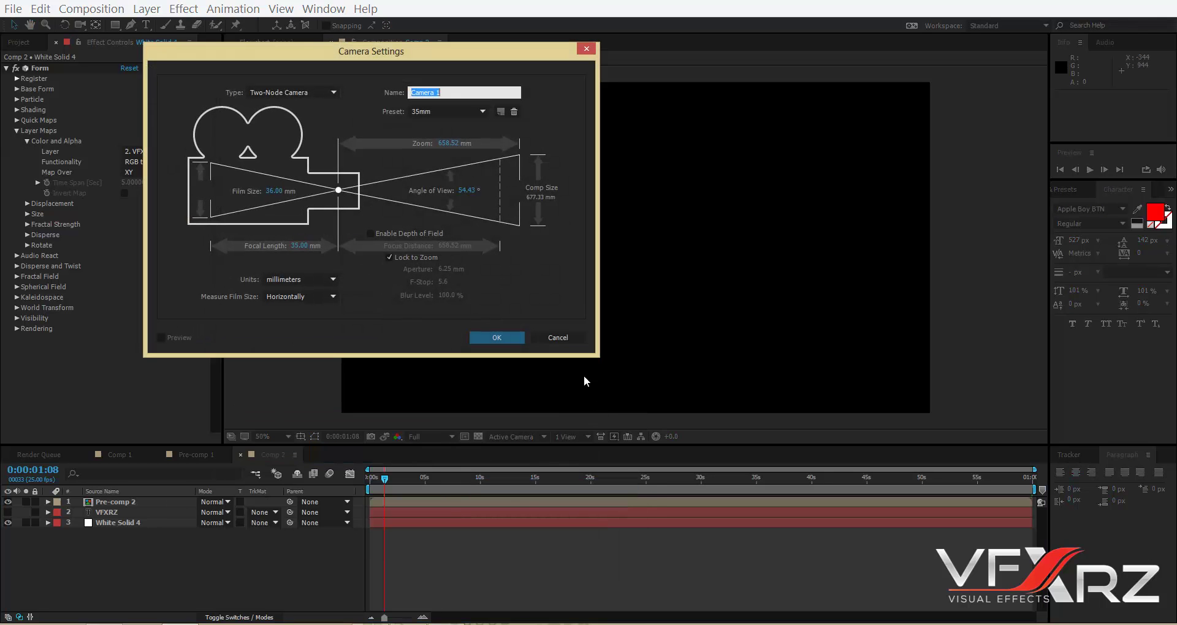
{"action": "left_click", "coordinate": [502, 339]}
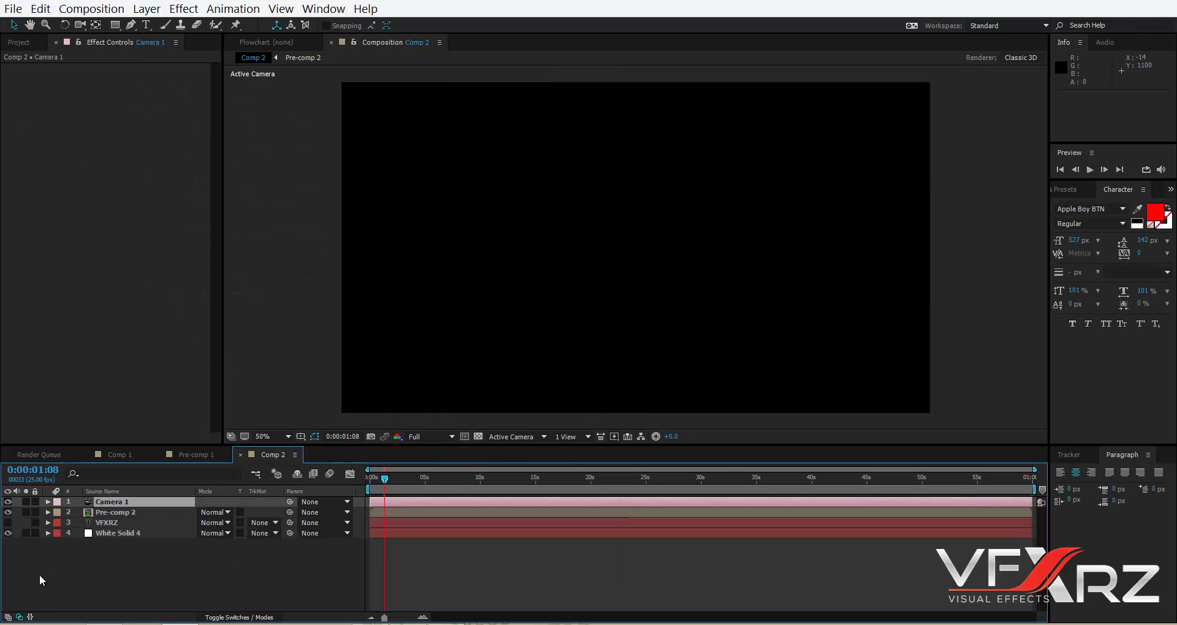
Hide Pre-comp 2 so the red VFXRZ particle text shows.
{"action": "left_click", "coordinate": [130, 522]}
{"action": "left_click", "coordinate": [87, 516]}
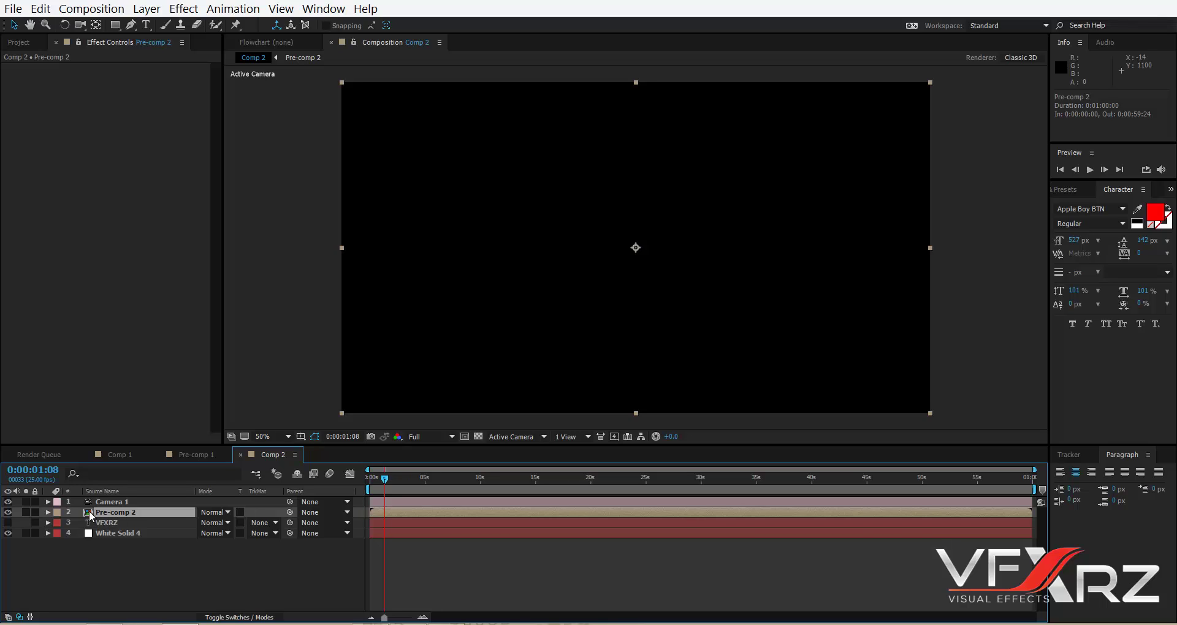
{"action": "left_click", "coordinate": [8, 512]}
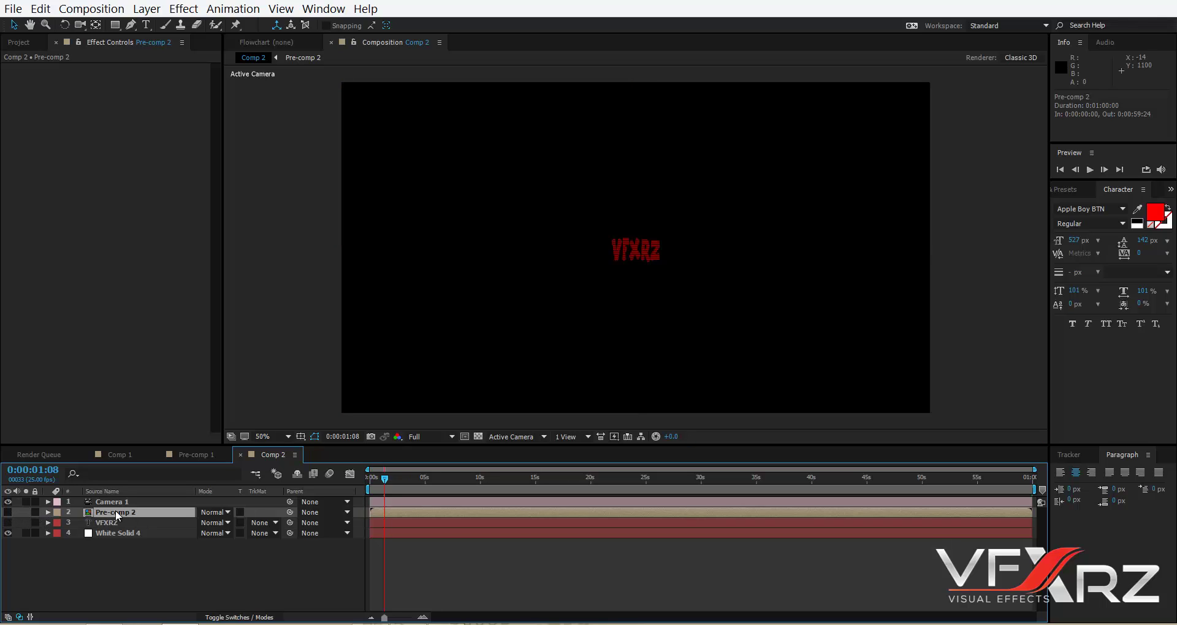
Dolly Camera 1 in with the Unified Camera tool until the VFXRZ text fills the frame.
{"action": "left_click", "coordinate": [109, 523]}
{"action": "left_click", "coordinate": [120, 512]}
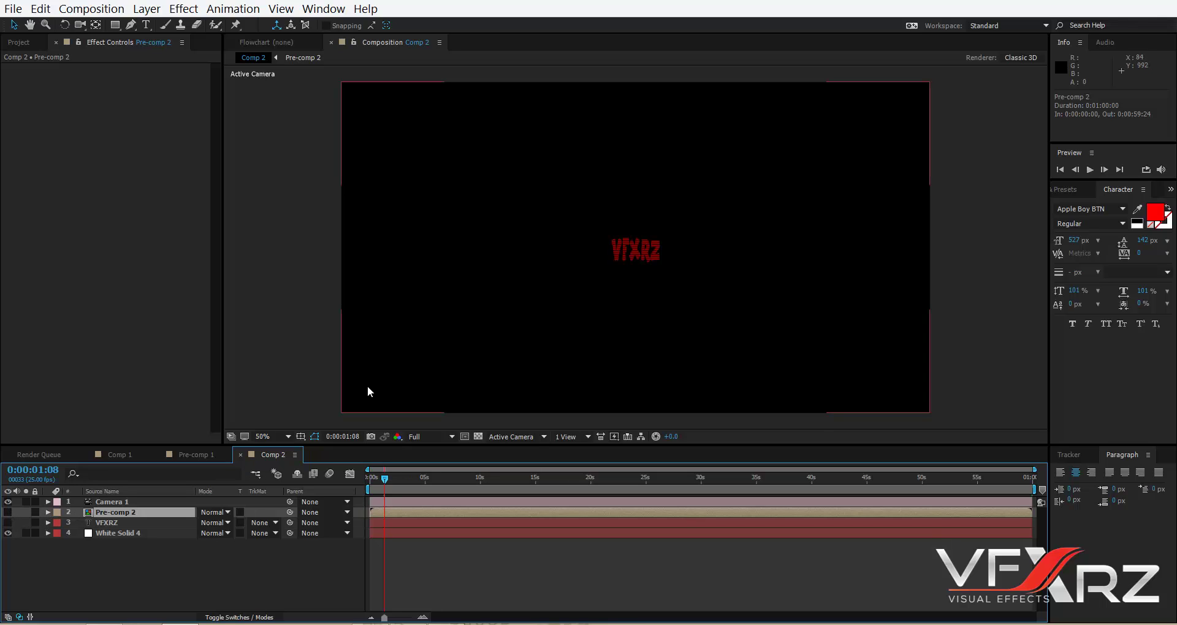
{"action": "left_click", "coordinate": [79, 25]}
{"action": "left_click_drag", "start_coordinate": [662, 291], "coordinate": [773, 148]}
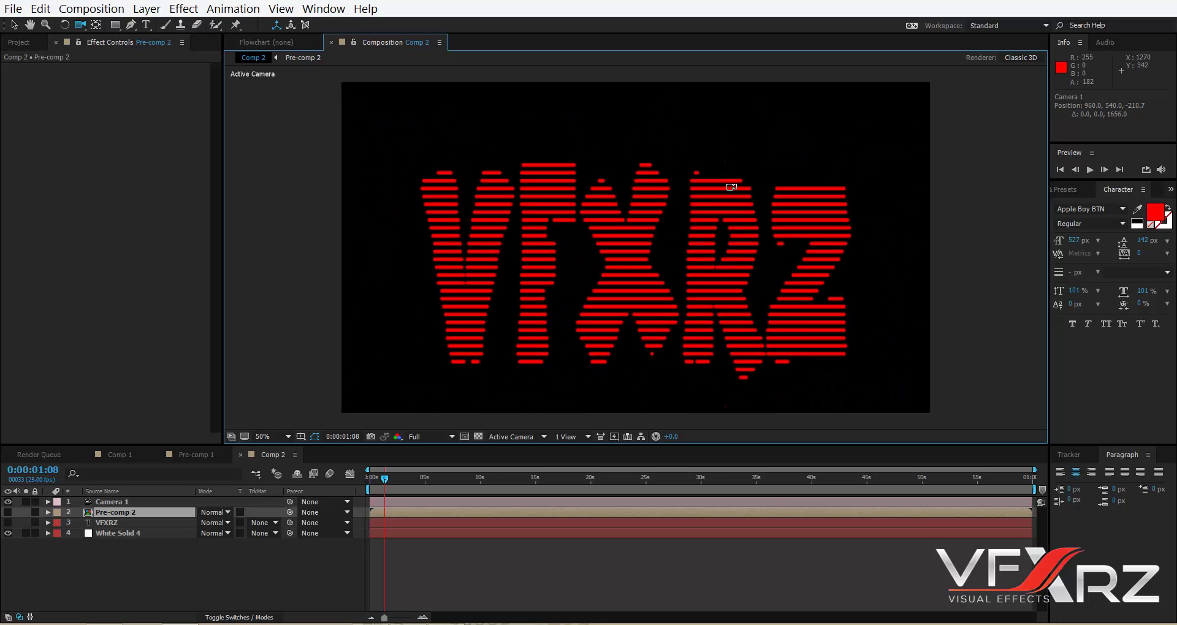
On White Solid 4, increase Form's Base Form Strings in Y from 70 to 300.
{"action": "left_click", "coordinate": [126, 532]}
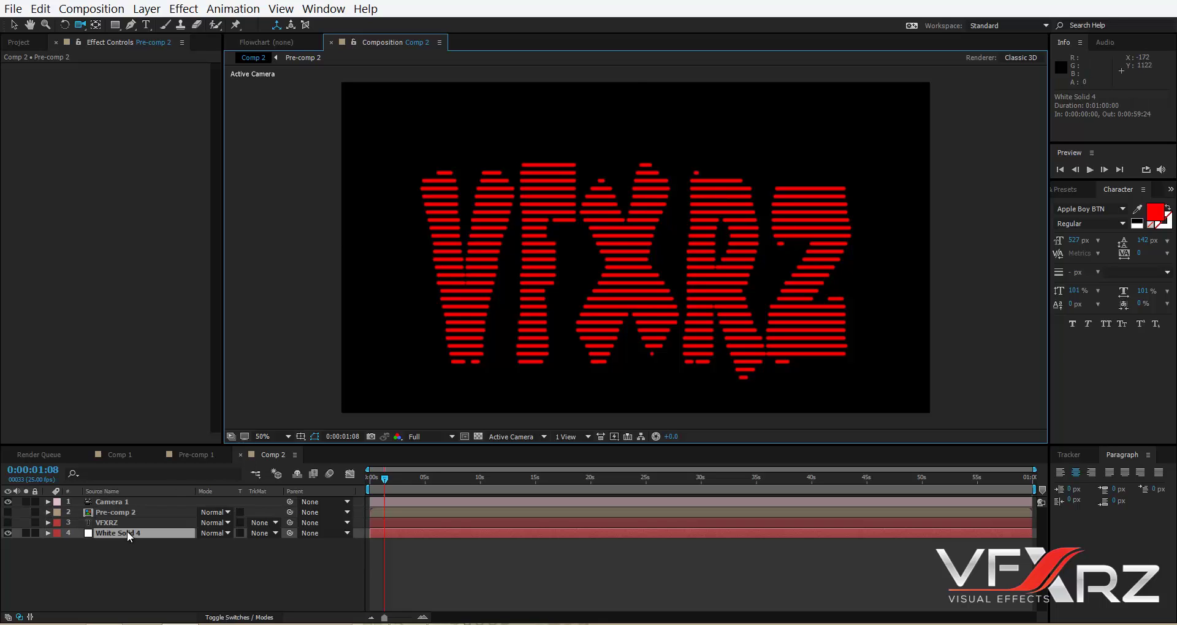
{"action": "left_click", "coordinate": [17, 89]}
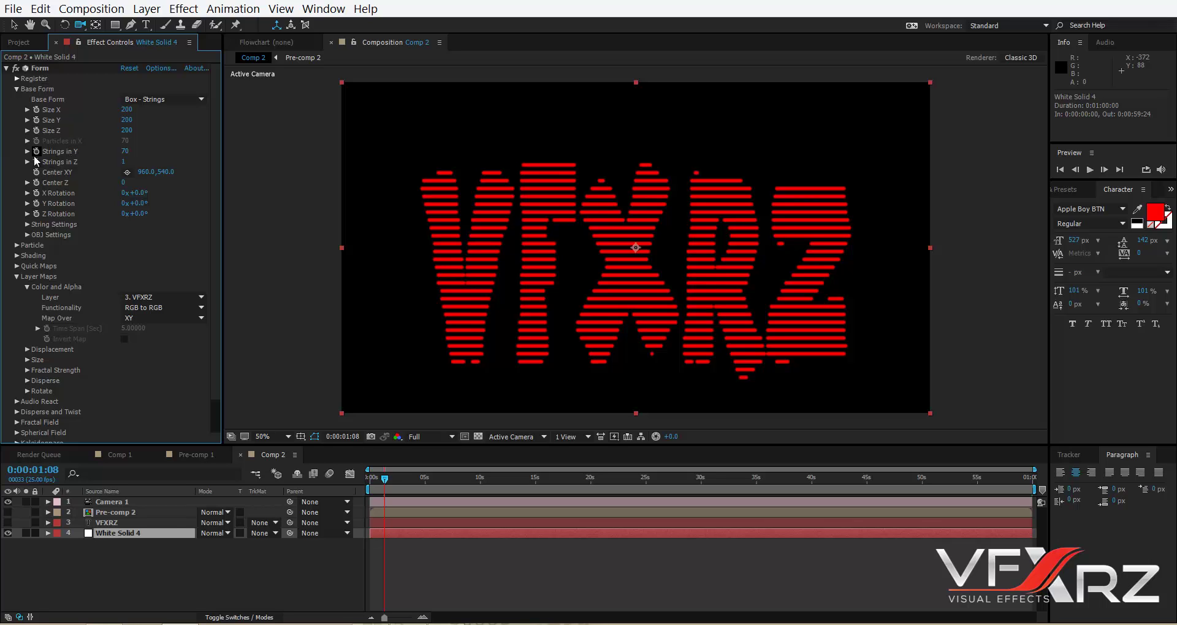
{"action": "left_click_drag", "start_coordinate": [125, 151], "coordinate": [260, 144]}
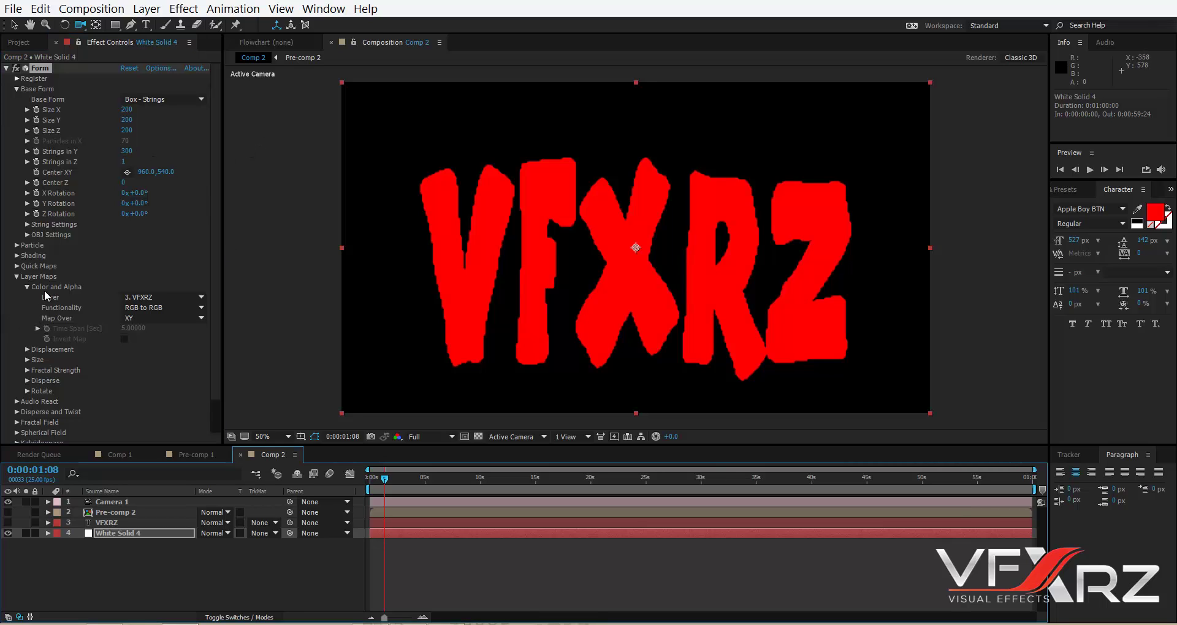
Set Form's Size layer map to Pre-comp 2 mapped over XY, then select the Pre-comp 2 layer.
{"action": "left_click", "coordinate": [27, 287]}
{"action": "left_click", "coordinate": [28, 309]}
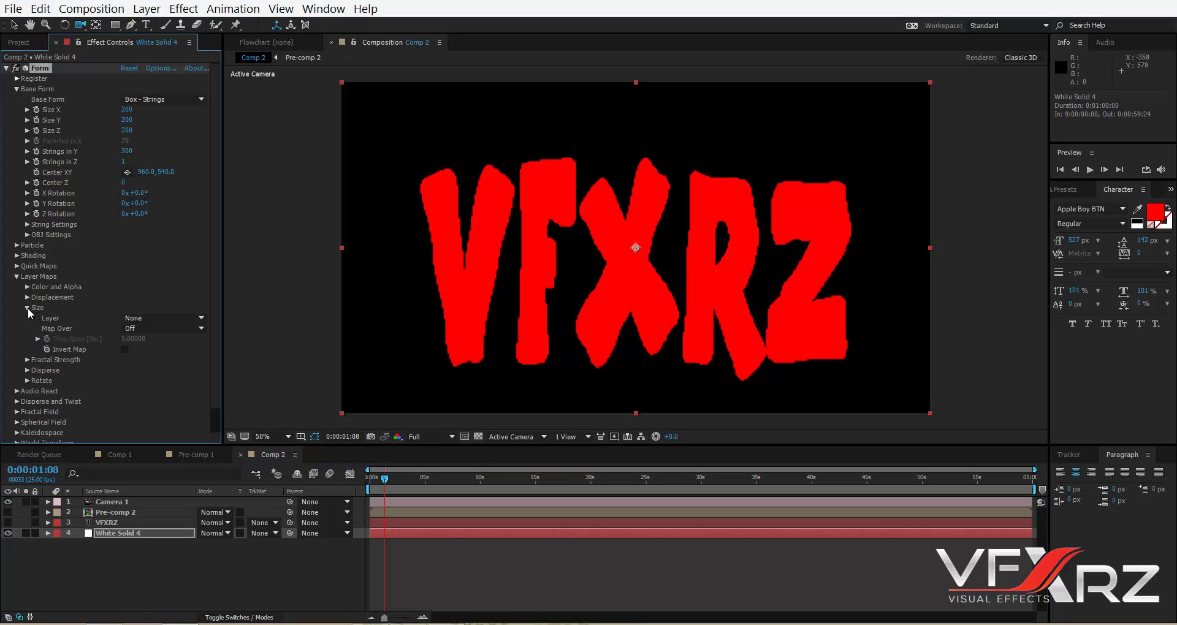
{"action": "left_click", "coordinate": [160, 318]}
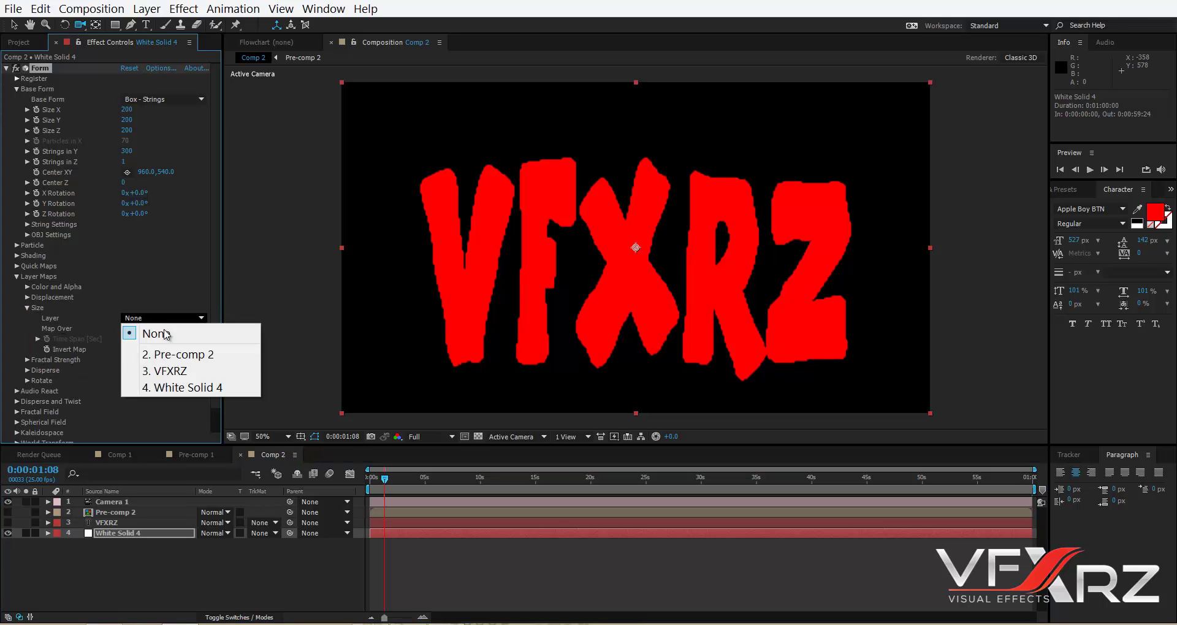
{"action": "left_click", "coordinate": [207, 356]}
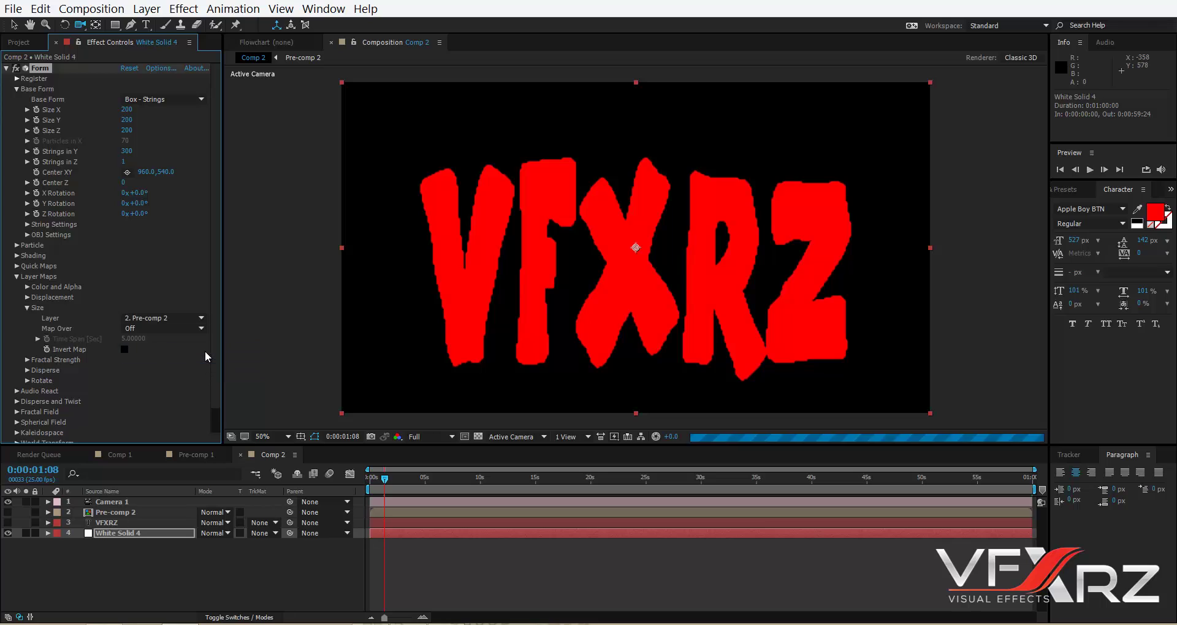
{"action": "left_click", "coordinate": [165, 329]}
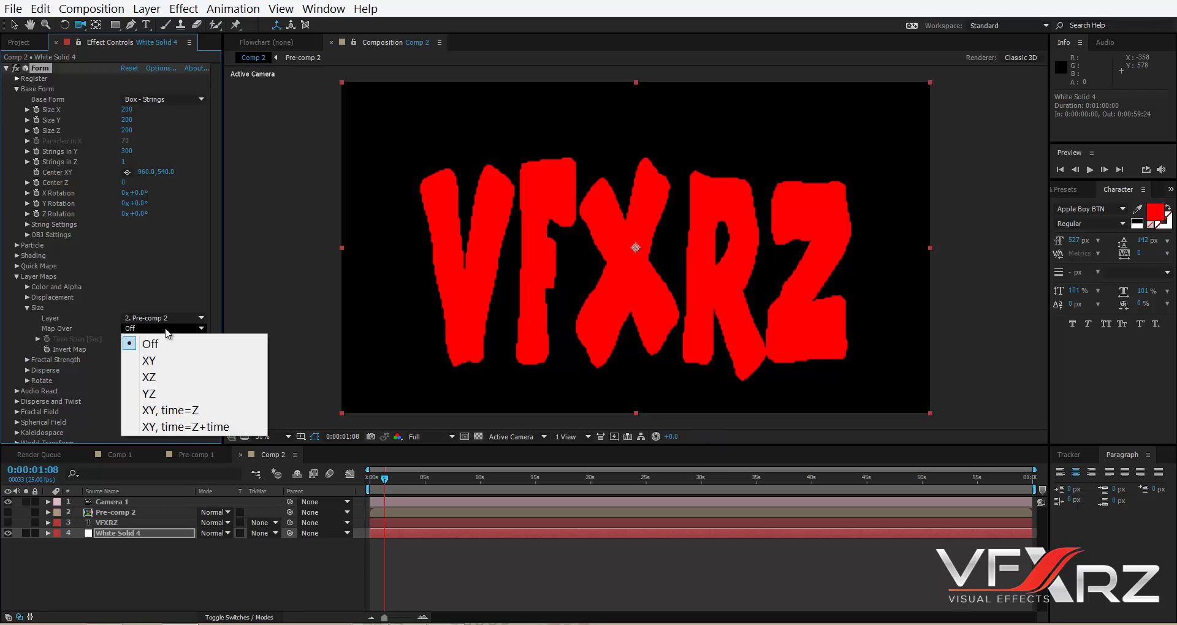
{"action": "left_click", "coordinate": [149, 361]}
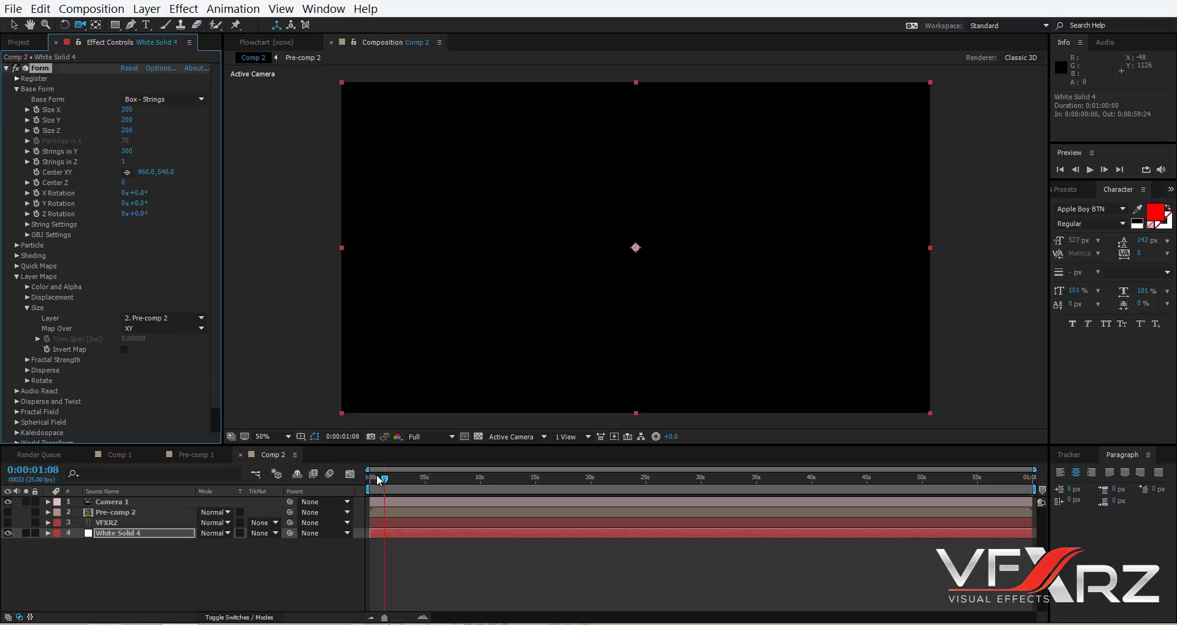
{"action": "left_click", "coordinate": [152, 512]}
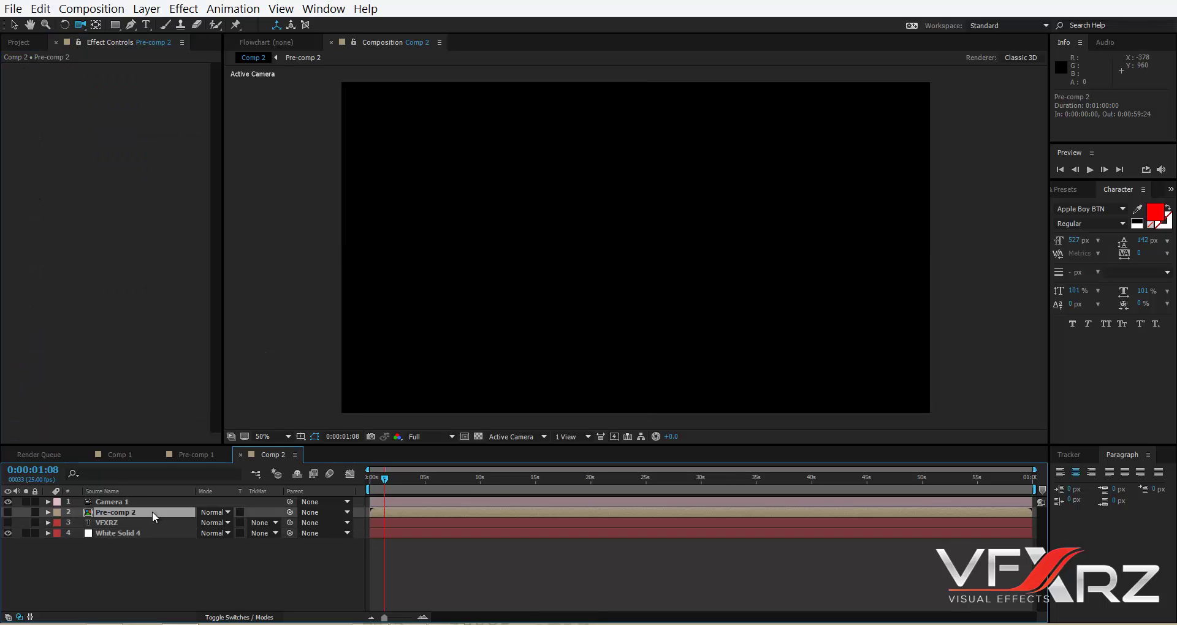
Inside Pre-comp 2 at time 0, add a new mask to Black Solid 2.
{"action": "double_click", "coordinate": [120, 514]}
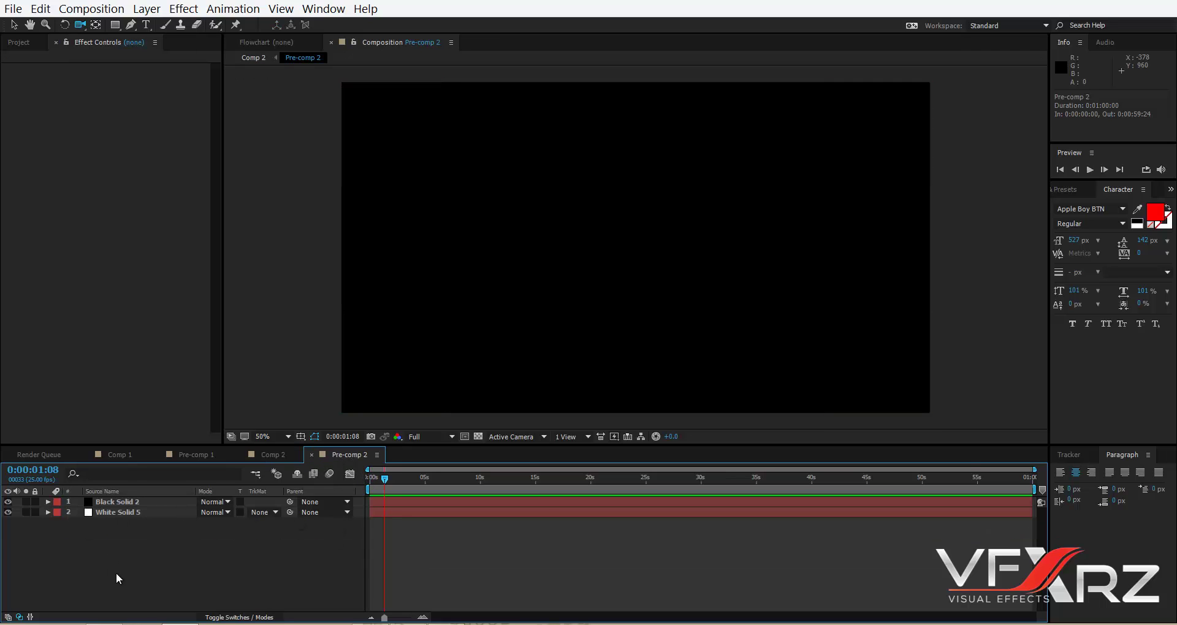
{"action": "left_click_drag", "start_coordinate": [386, 482], "coordinate": [367, 483]}
{"action": "left_click", "coordinate": [128, 503]}
{"action": "right_click", "coordinate": [149, 501]}
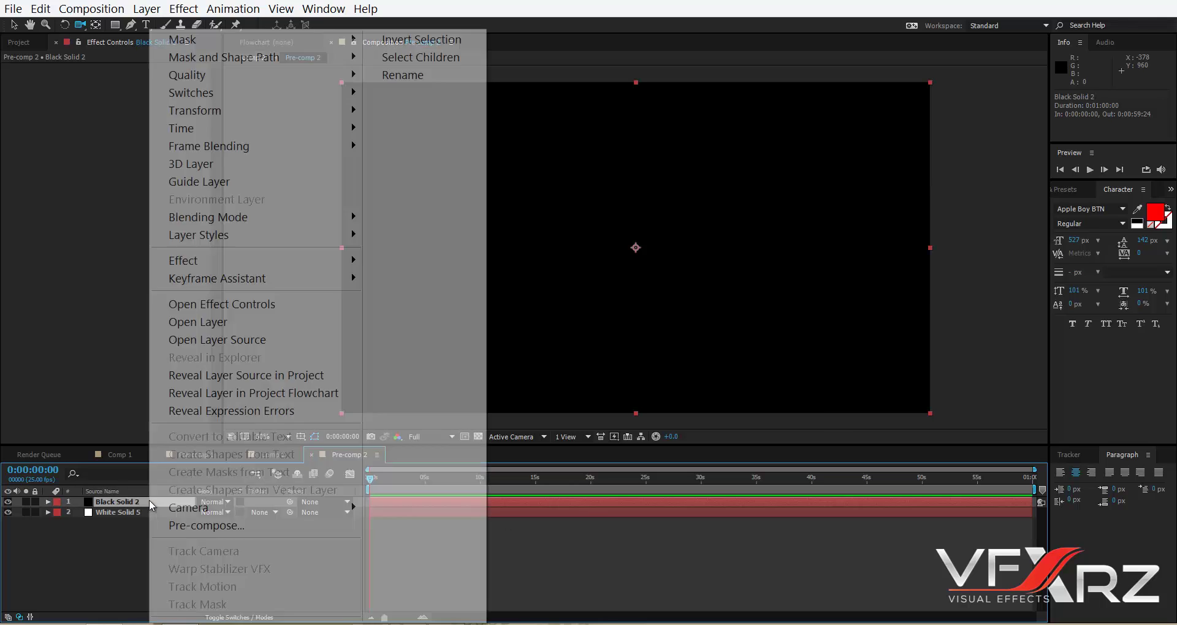
{"action": "mouse_move", "coordinate": [233, 42]}
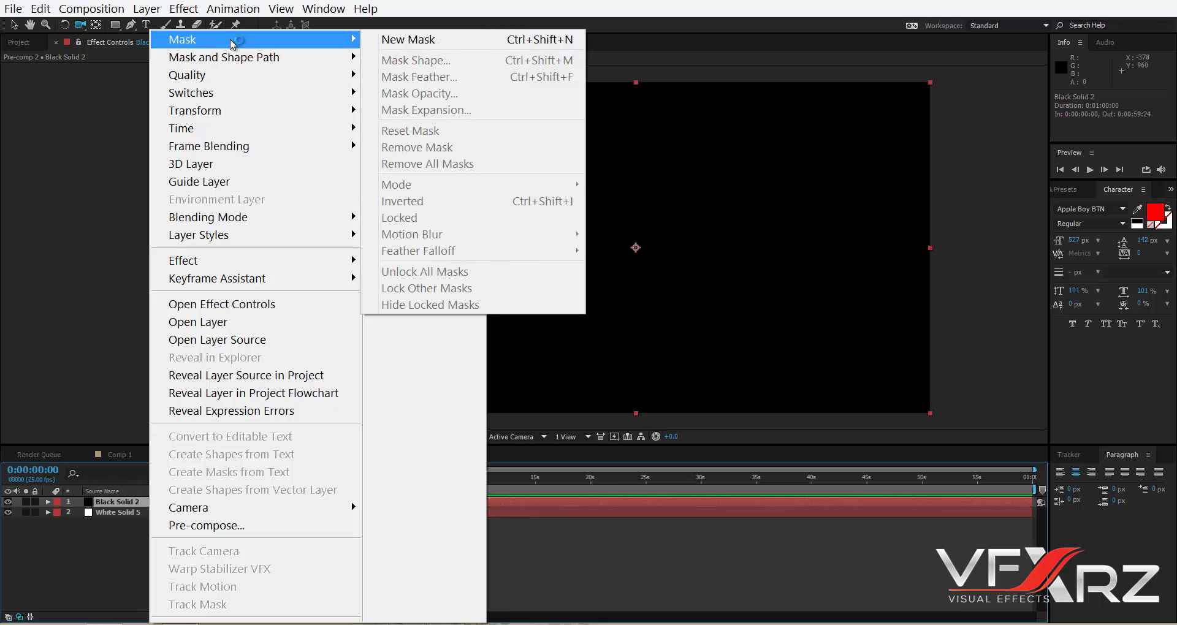
{"action": "left_click", "coordinate": [433, 41]}
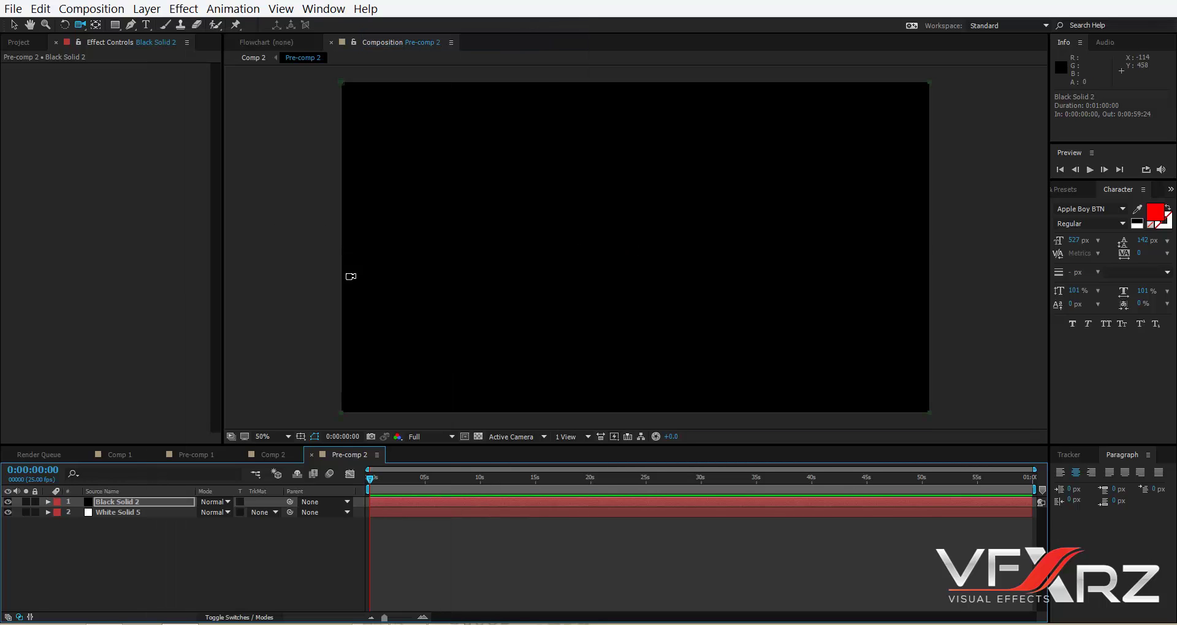
Set a starting Mask Path keyframe on Black Solid 2's Mask 1.
{"action": "left_click", "coordinate": [48, 503]}
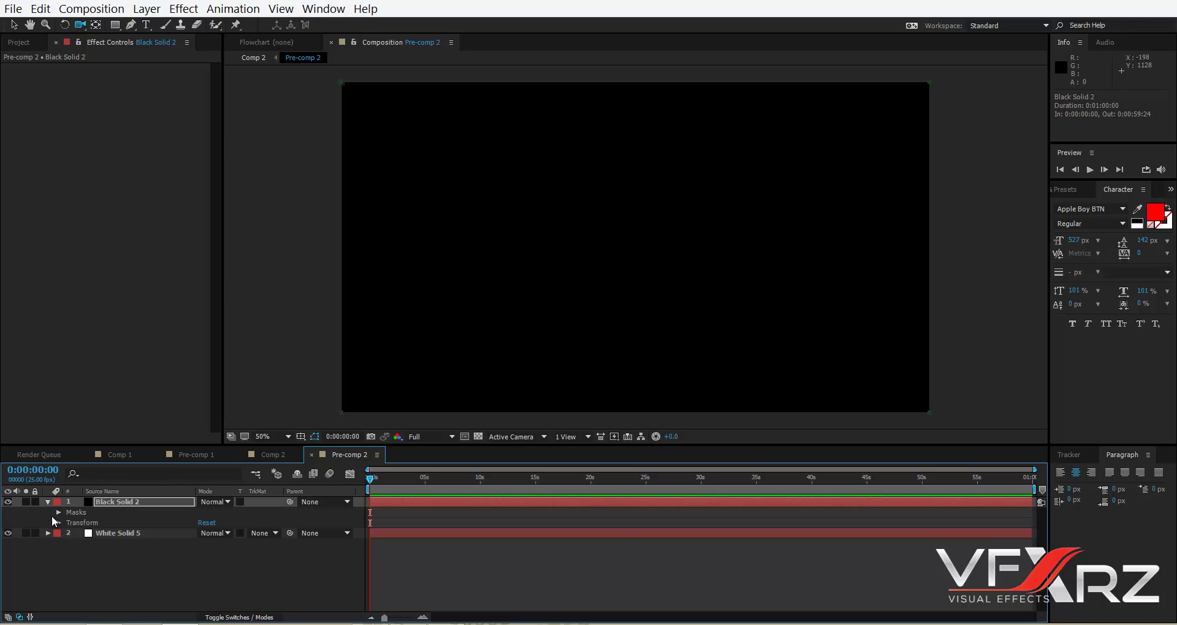
{"action": "left_click", "coordinate": [58, 513]}
{"action": "left_click", "coordinate": [69, 523]}
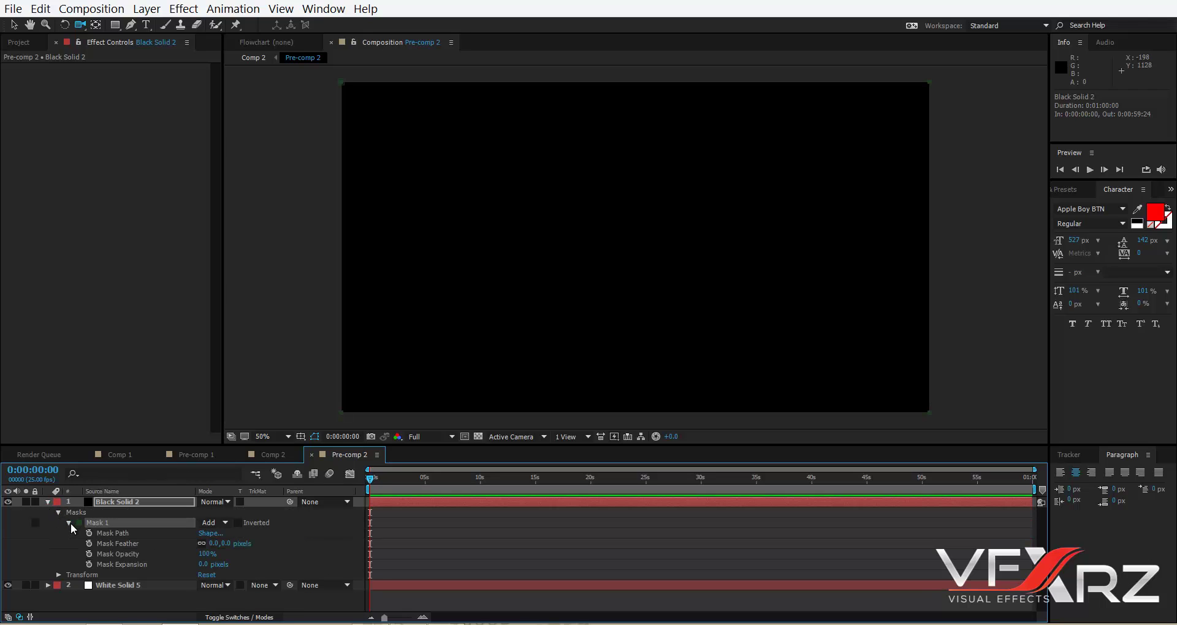
{"action": "left_click", "coordinate": [114, 533]}
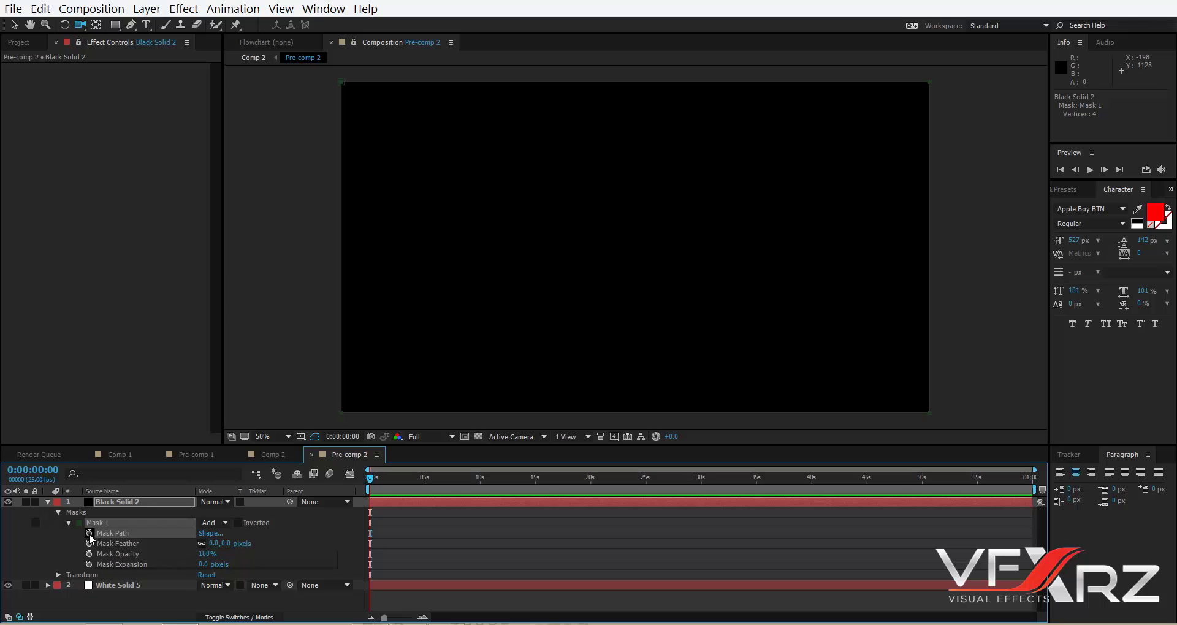
{"action": "left_click", "coordinate": [89, 533]}
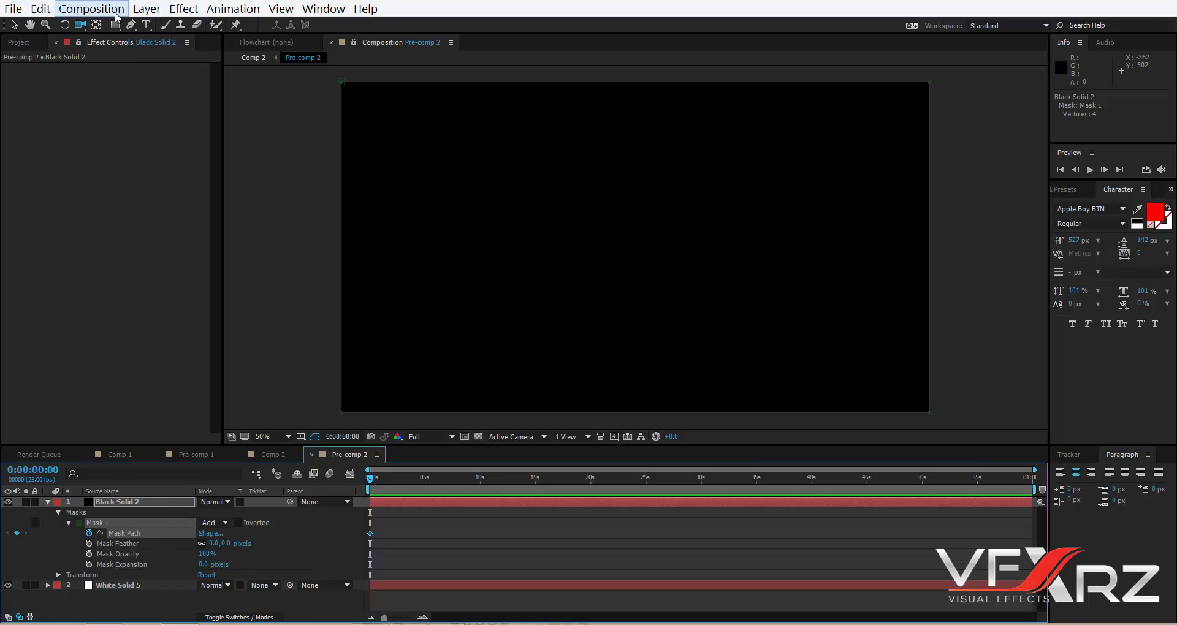
Reshape the mask so the black solid covers the frame out to the comp's right edge.
{"action": "left_click", "coordinate": [131, 24]}
{"action": "left_click", "coordinate": [344, 90]}
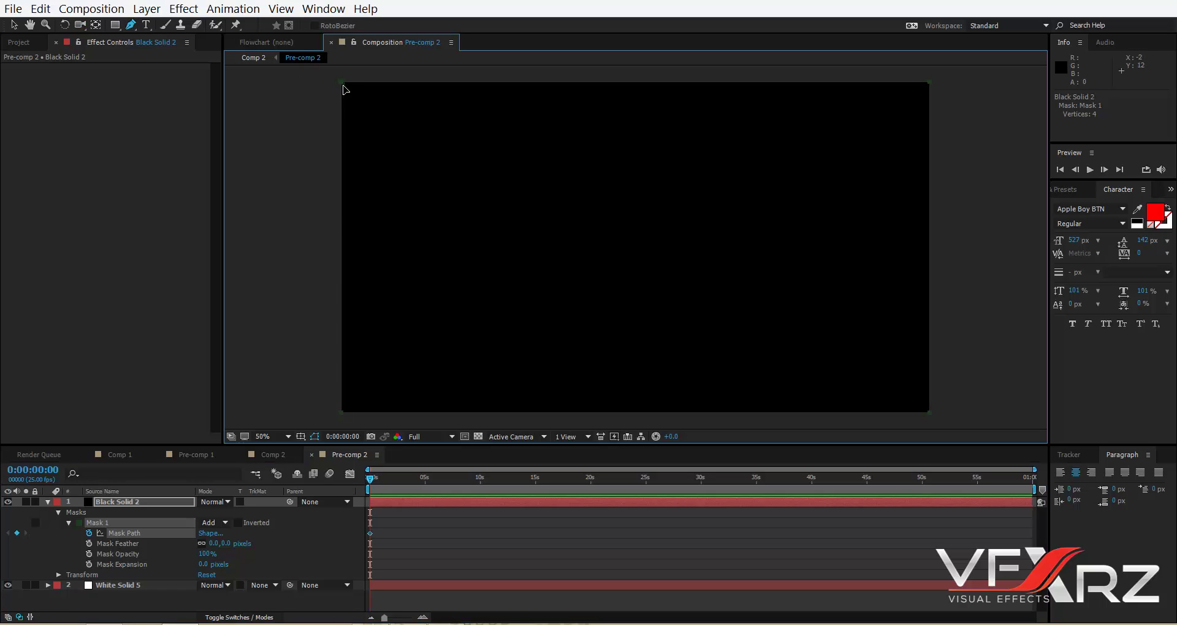
{"action": "left_click_drag", "start_coordinate": [343, 87], "coordinate": [293, 88]}
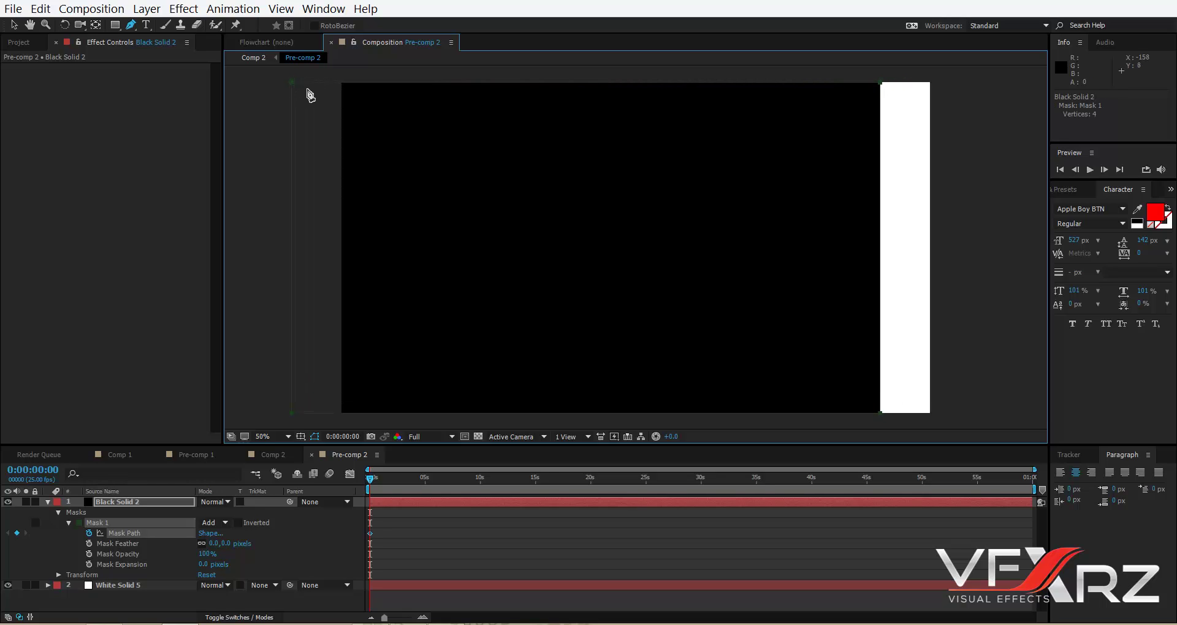
{"action": "key", "text": "v"}
{"action": "left_click", "coordinate": [765, 170]}
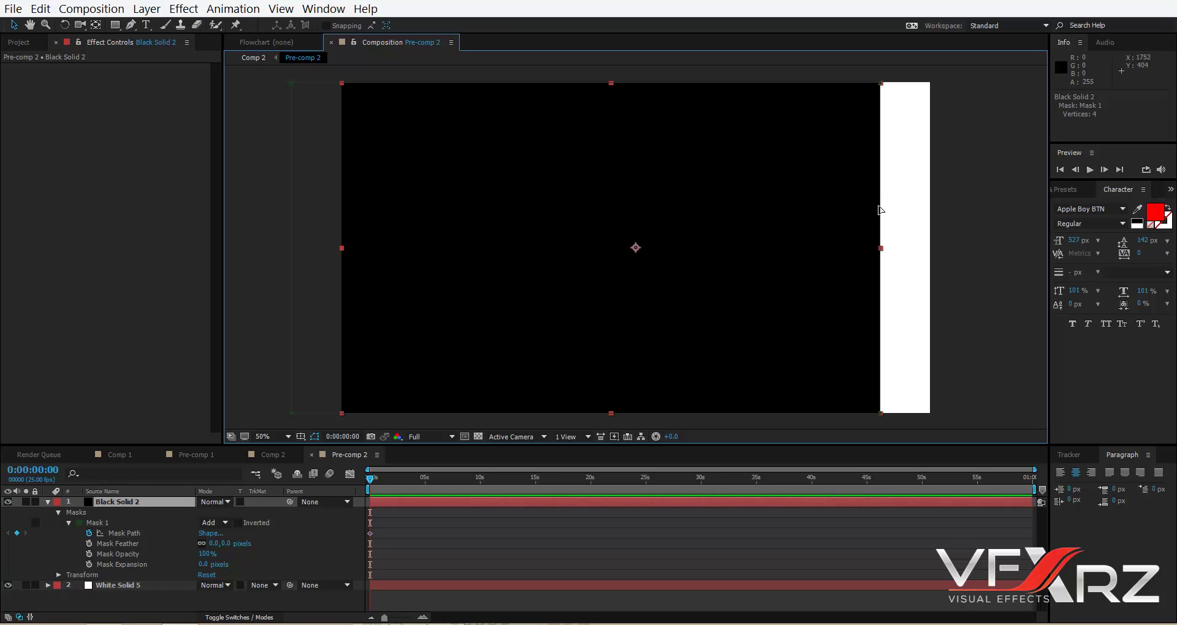
{"action": "left_click_drag", "start_coordinate": [883, 210], "coordinate": [940, 210]}
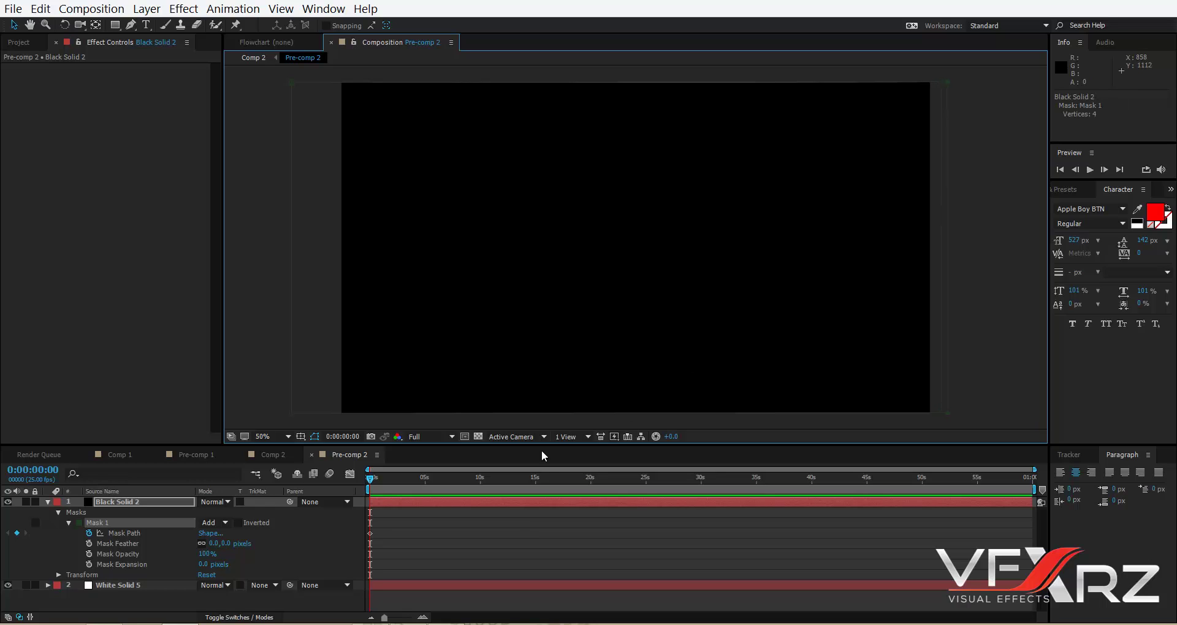
At about five seconds, slide the mask edge across to reveal white, then scrub to check the sweep.
{"action": "left_click", "coordinate": [427, 480]}
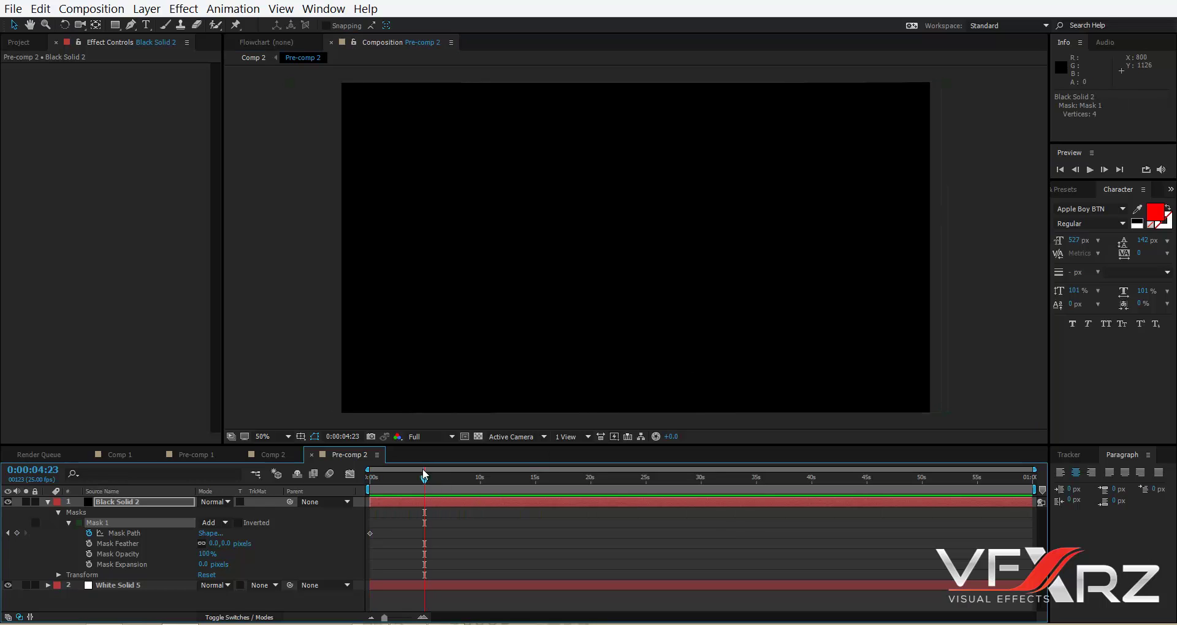
{"action": "left_click_drag", "start_coordinate": [355, 282], "coordinate": [937, 280]}
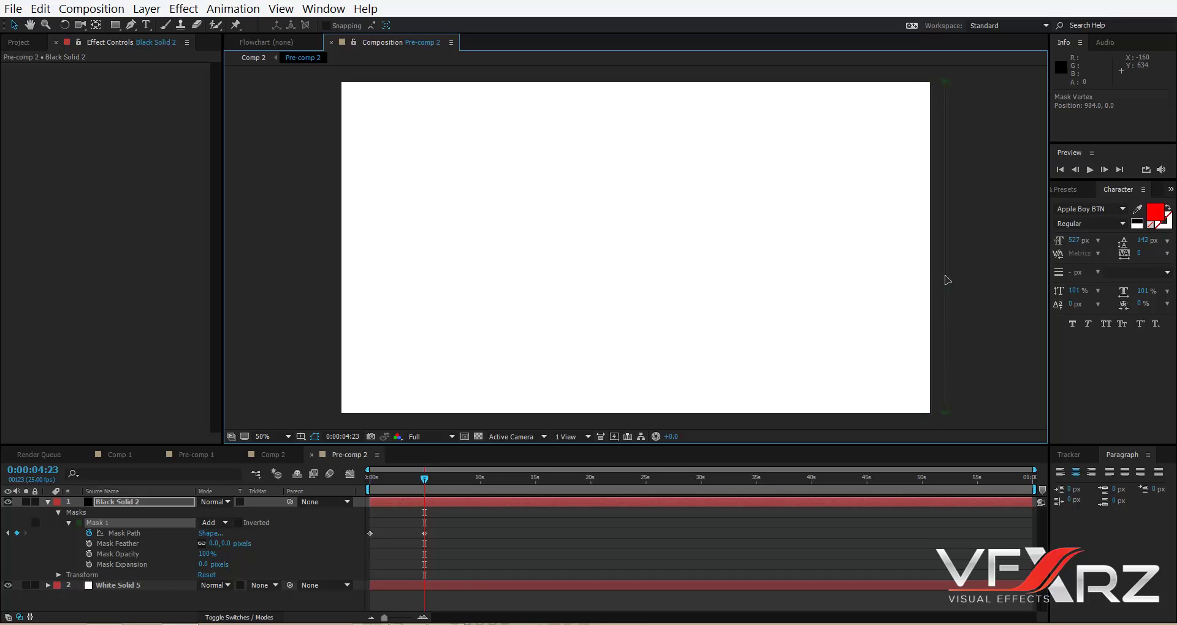
{"action": "left_click", "coordinate": [412, 480]}
{"action": "mouse_move", "coordinate": [410, 483]}
{"action": "left_mouse_down"}
{"action": "mouse_move", "coordinate": [379, 483]}
{"action": "mouse_move", "coordinate": [435, 485]}
{"action": "mouse_move", "coordinate": [378, 488]}
{"action": "mouse_move", "coordinate": [406, 488]}
{"action": "mouse_move", "coordinate": [392, 488]}
{"action": "left_mouse_up"}
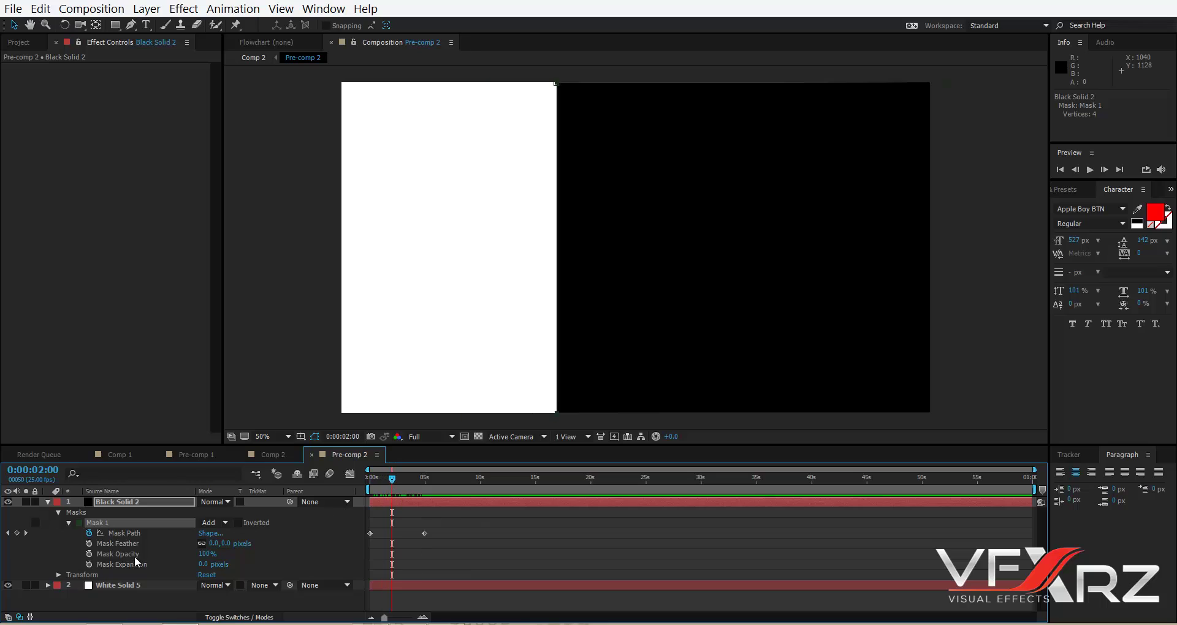
Unlink Mask Feather, set a 134-pixel horizontal feather, and return to Comp 2.
{"action": "left_click", "coordinate": [123, 544]}
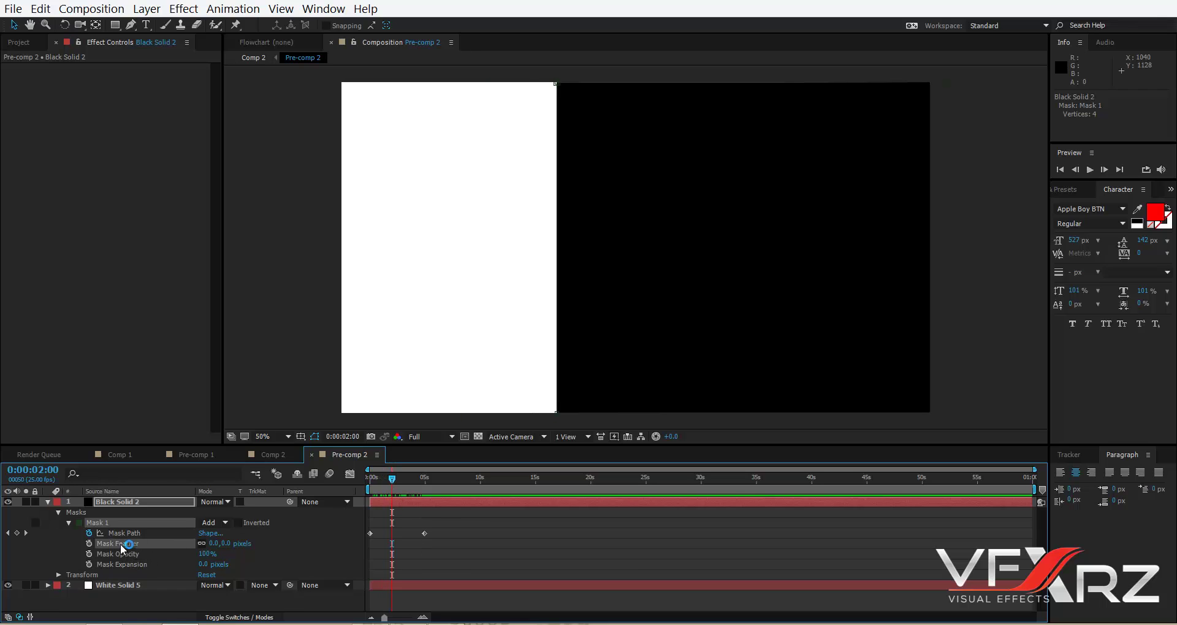
{"action": "left_click", "coordinate": [201, 543]}
{"action": "left_click_drag", "start_coordinate": [213, 545], "coordinate": [289, 535]}
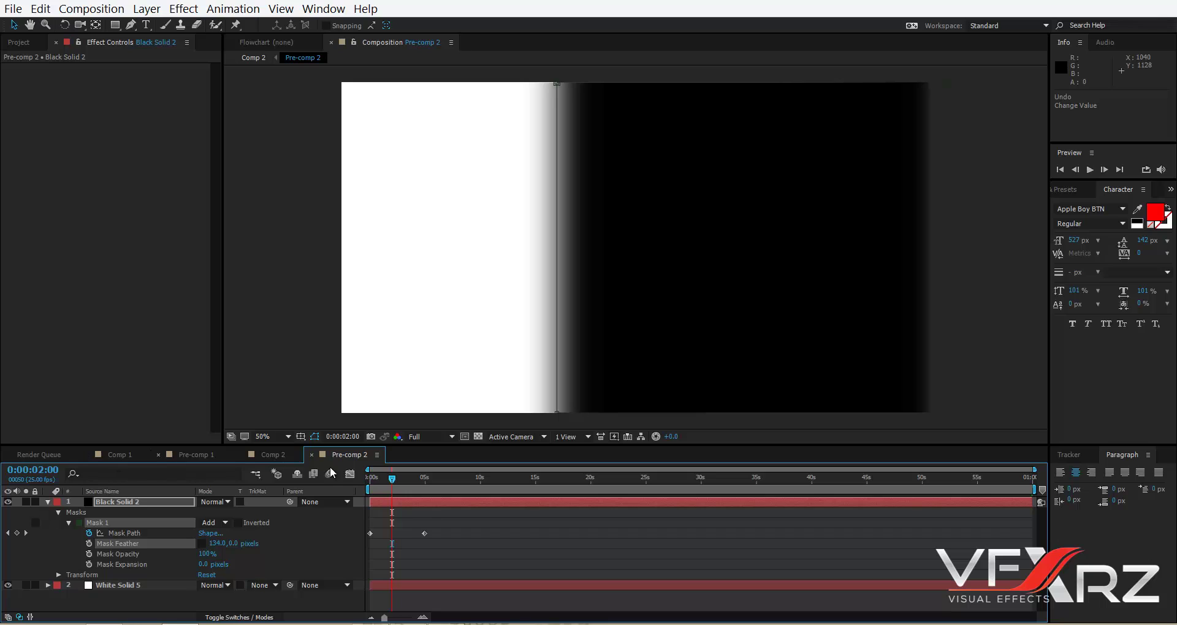
{"action": "left_click", "coordinate": [267, 455]}
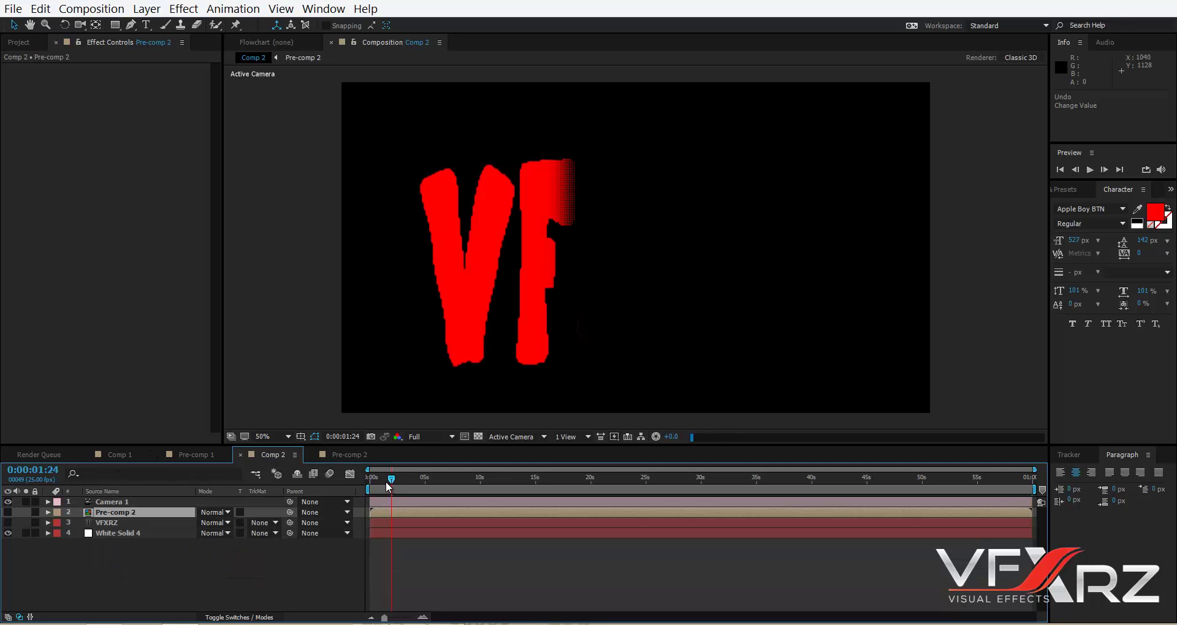
Preview the red VFXRZ letters revealing, stop near two seconds, and select White Solid 4.
{"action": "left_click_drag", "start_coordinate": [386, 483], "coordinate": [369, 484]}
{"action": "key", "text": "space"}
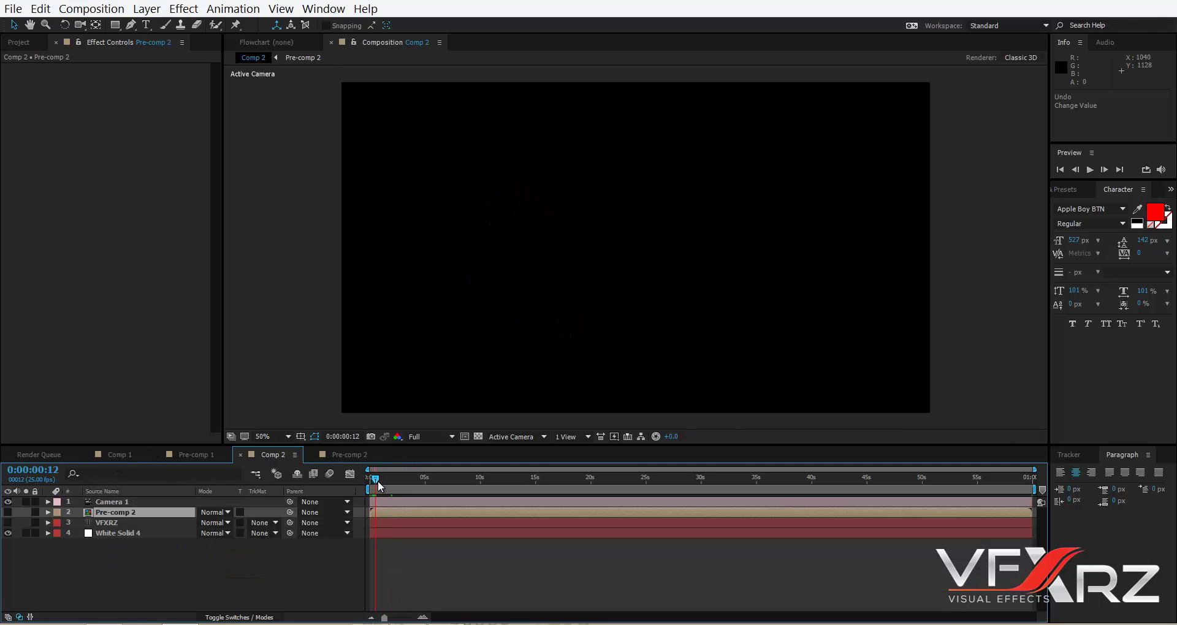
{"action": "left_click_drag", "start_coordinate": [393, 480], "coordinate": [419, 481]}
{"action": "key", "text": "space"}
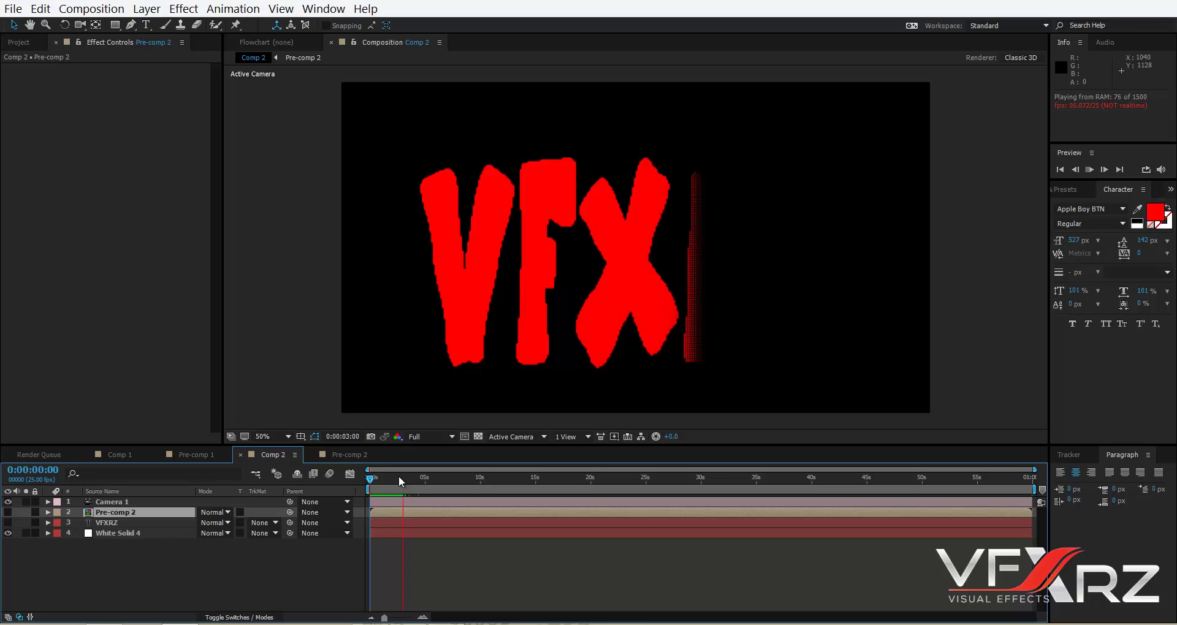
{"action": "left_click", "coordinate": [399, 475]}
{"action": "key", "text": "Page_Up"}
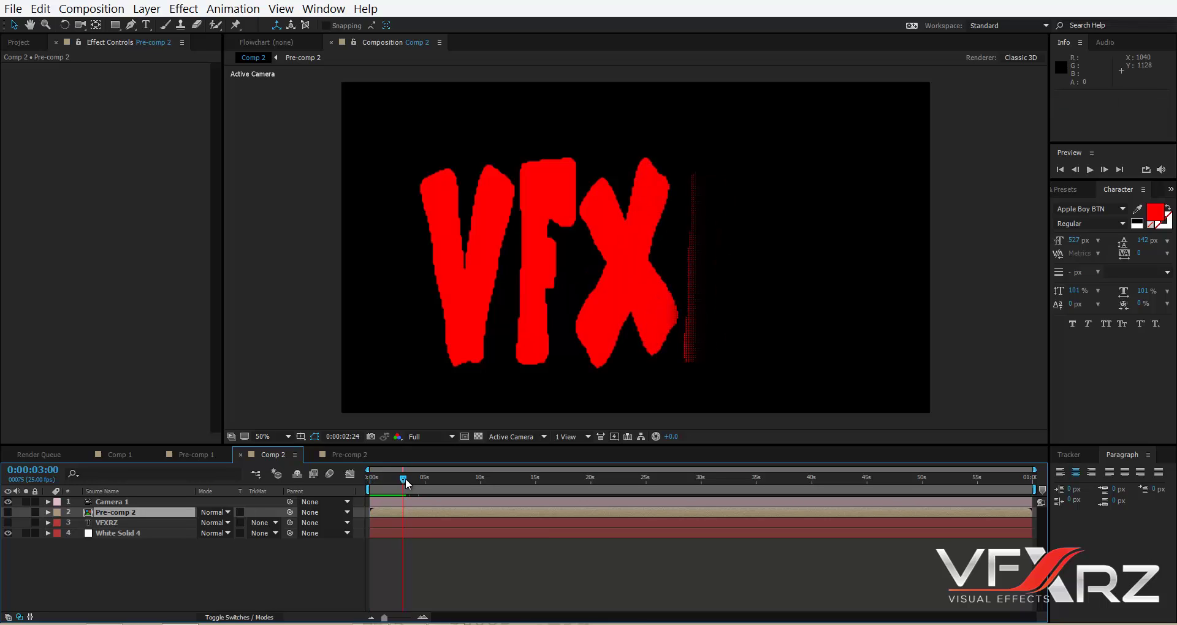
{"action": "left_click", "coordinate": [116, 532]}
{"action": "scroll", "coordinate": [89, 197], "scroll_direction": "down", "scroll_amount": 1}
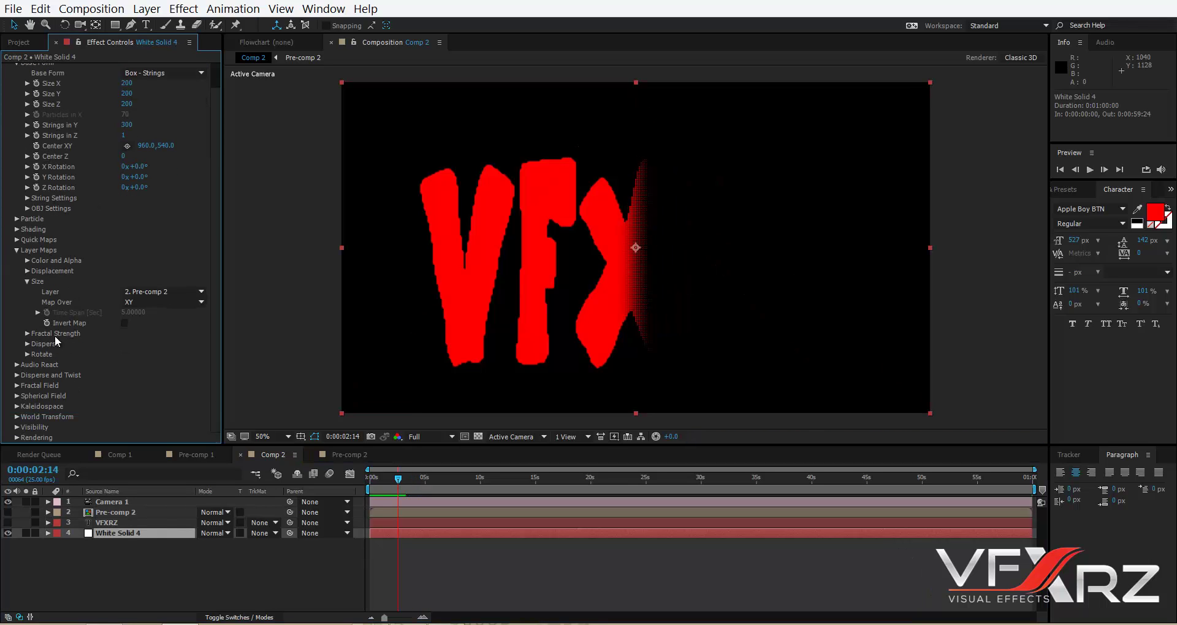
Use Pre-comp 2 as the Fractal Strength layer map and raise Fractal Field Displace to 77.
{"action": "left_click", "coordinate": [27, 334]}
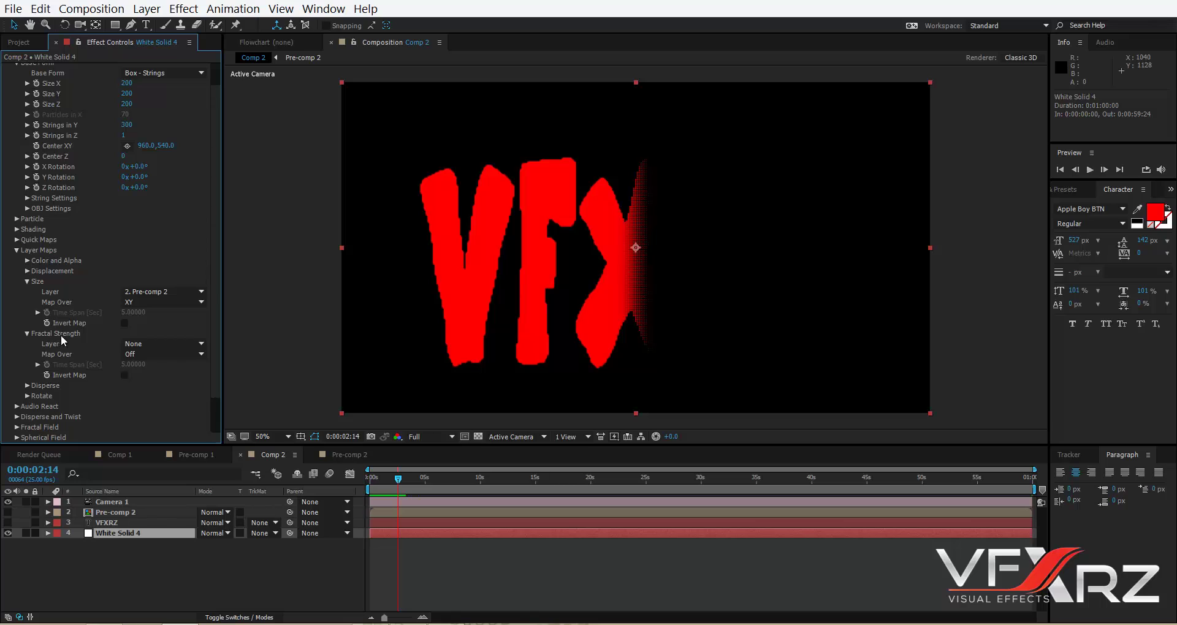
{"action": "left_click", "coordinate": [154, 344]}
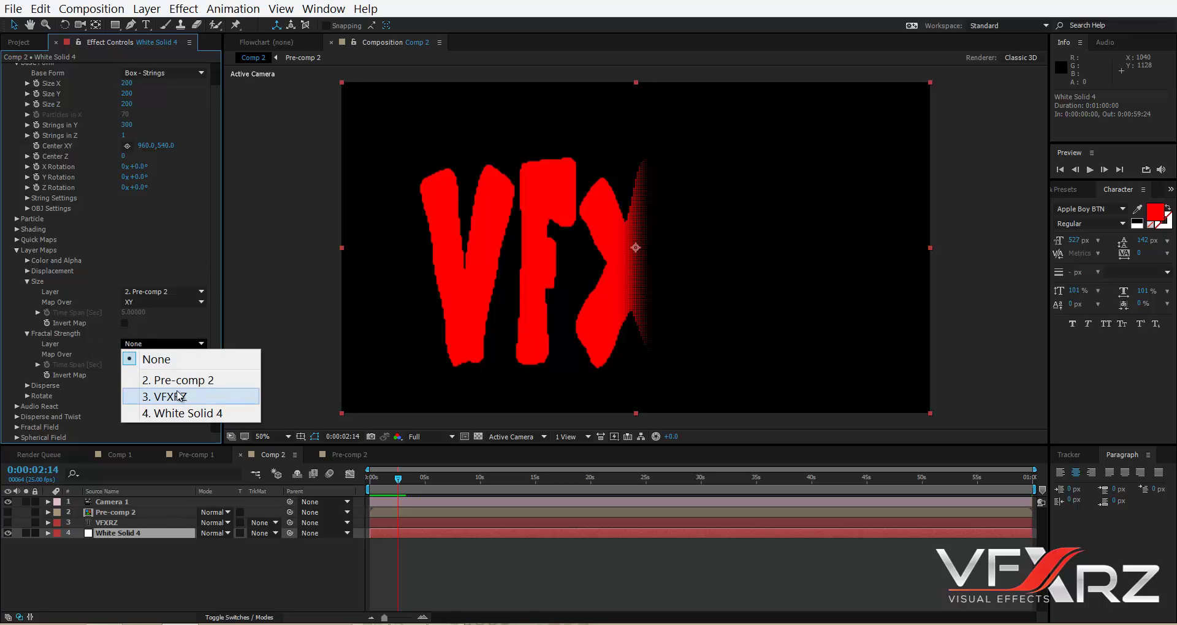
{"action": "left_click", "coordinate": [227, 381]}
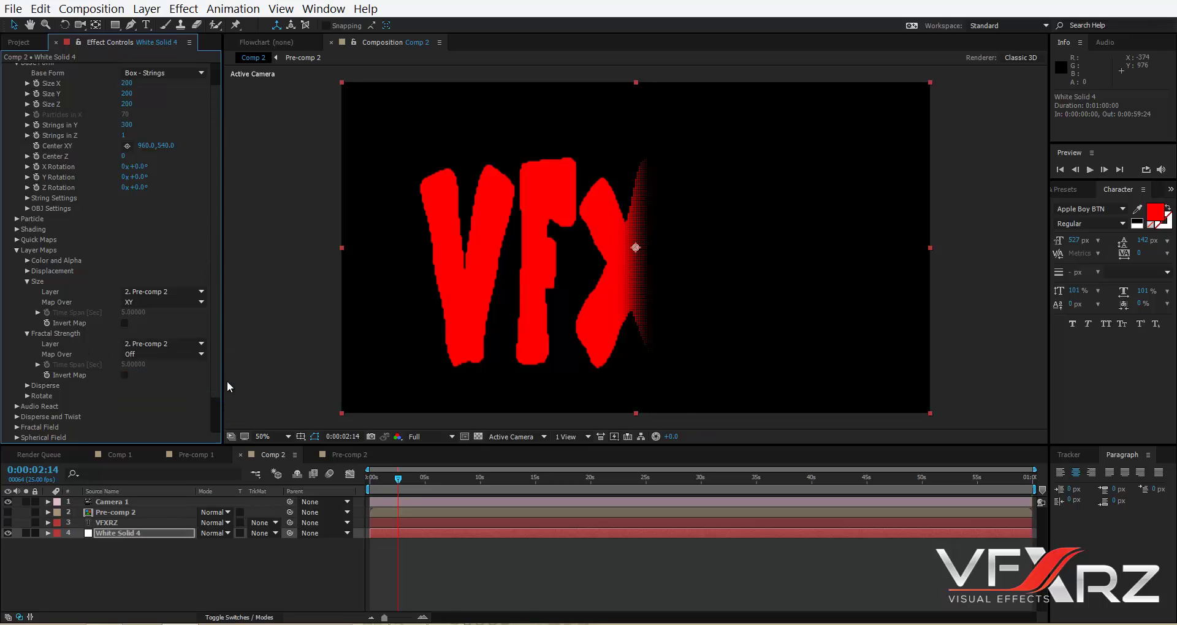
{"action": "scroll", "coordinate": [92, 364], "scroll_direction": "down", "scroll_amount": 3}
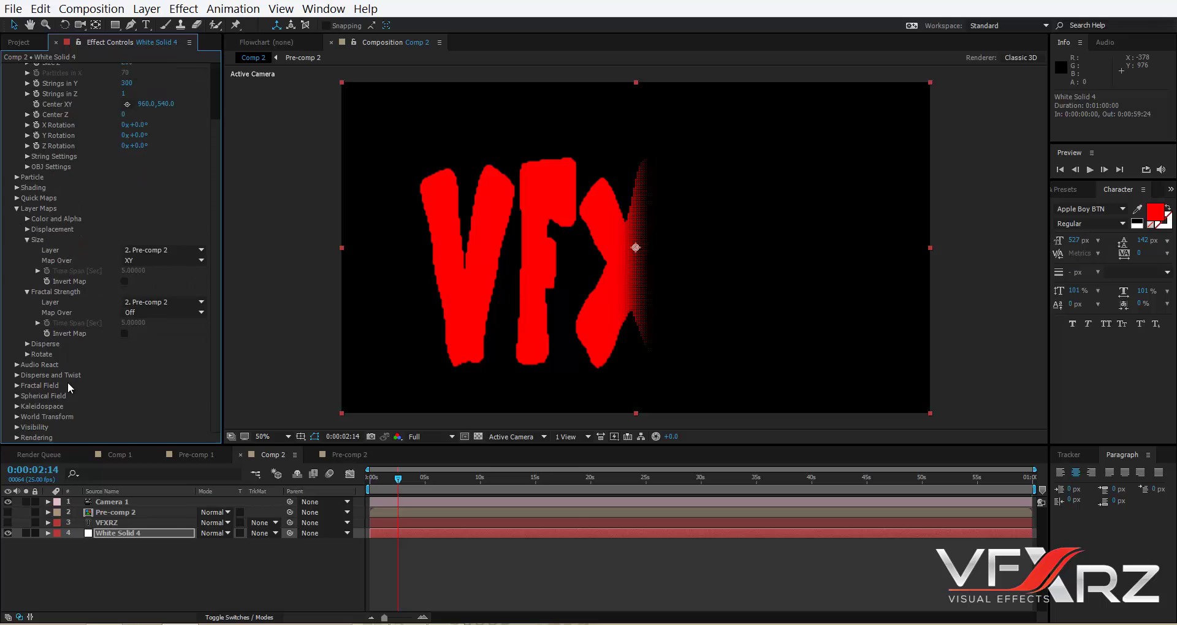
{"action": "left_click", "coordinate": [16, 386]}
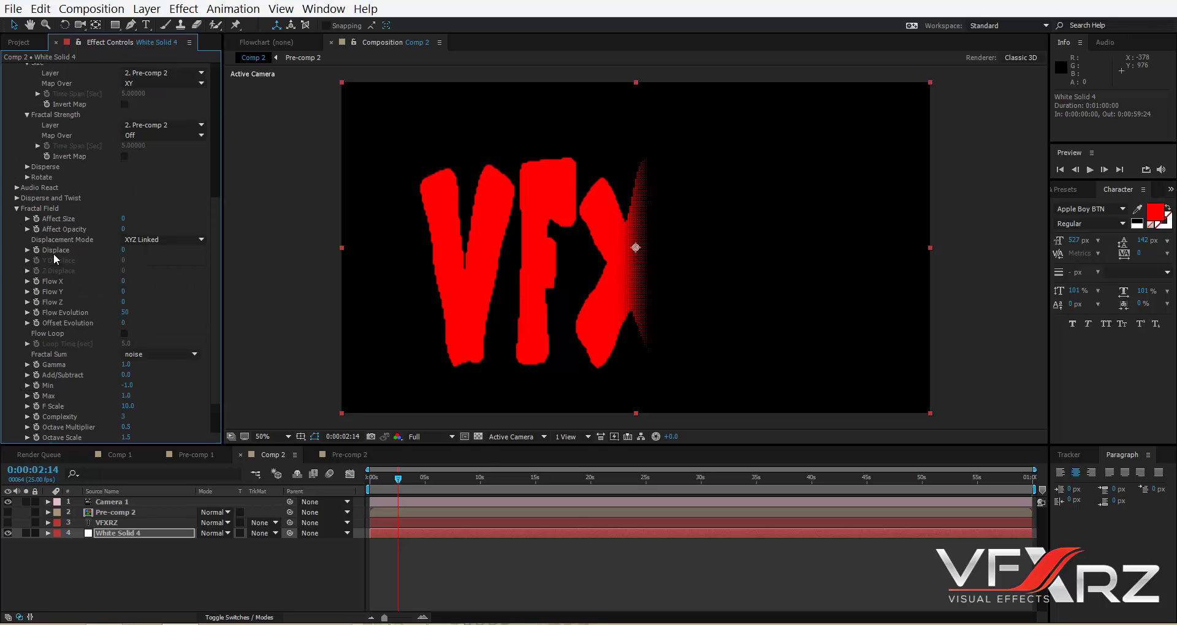
{"action": "left_click_drag", "start_coordinate": [122, 249], "coordinate": [143, 251]}
Set the Fractal Strength map to map over XY.
{"action": "scroll", "coordinate": [157, 285], "scroll_direction": "up", "scroll_amount": 5}
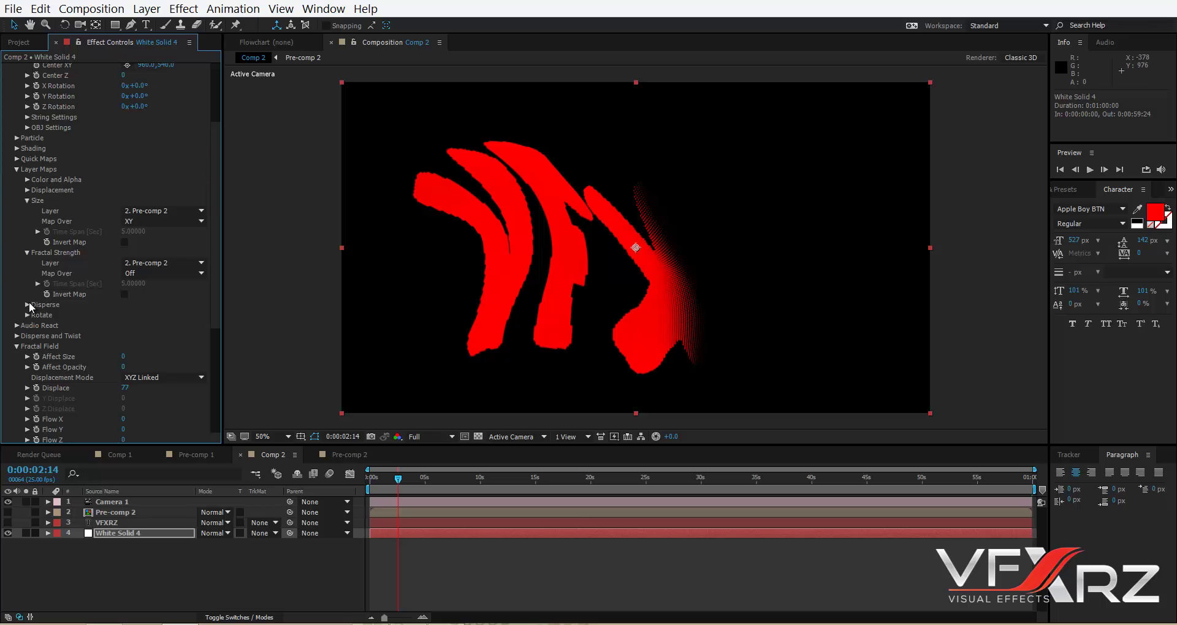
{"action": "scroll", "coordinate": [74, 368], "scroll_direction": "up", "scroll_amount": 4}
{"action": "left_click", "coordinate": [142, 379]}
{"action": "left_click", "coordinate": [165, 413]}
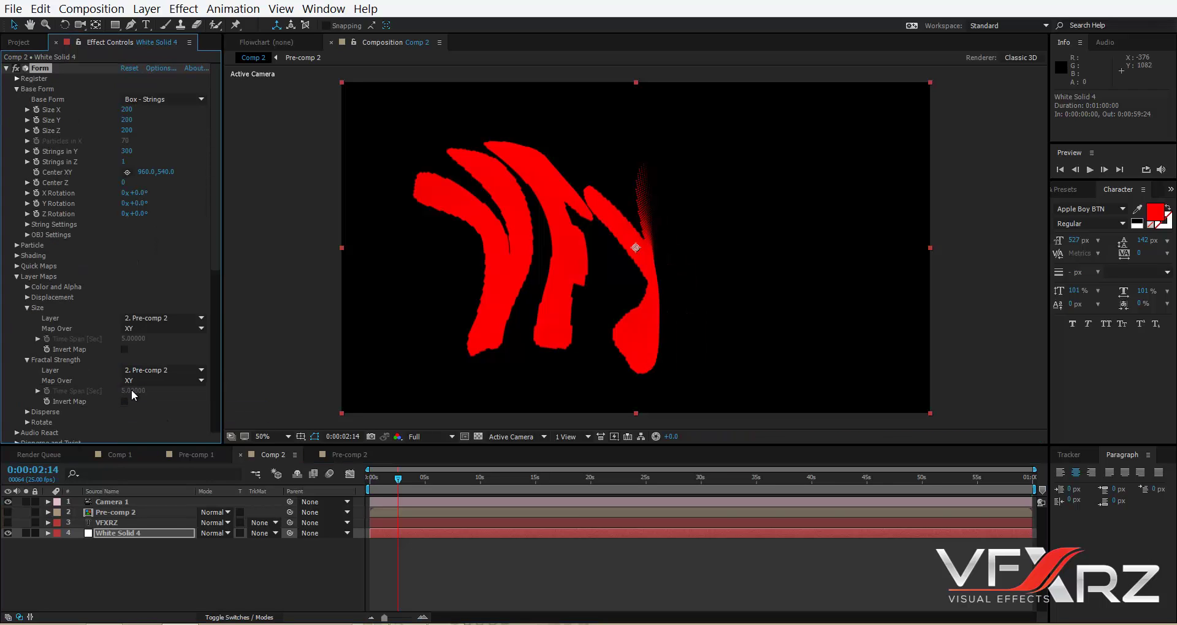
{"action": "scroll", "coordinate": [98, 380], "scroll_direction": "down", "scroll_amount": 5}
{"action": "left_click", "coordinate": [27, 281]}
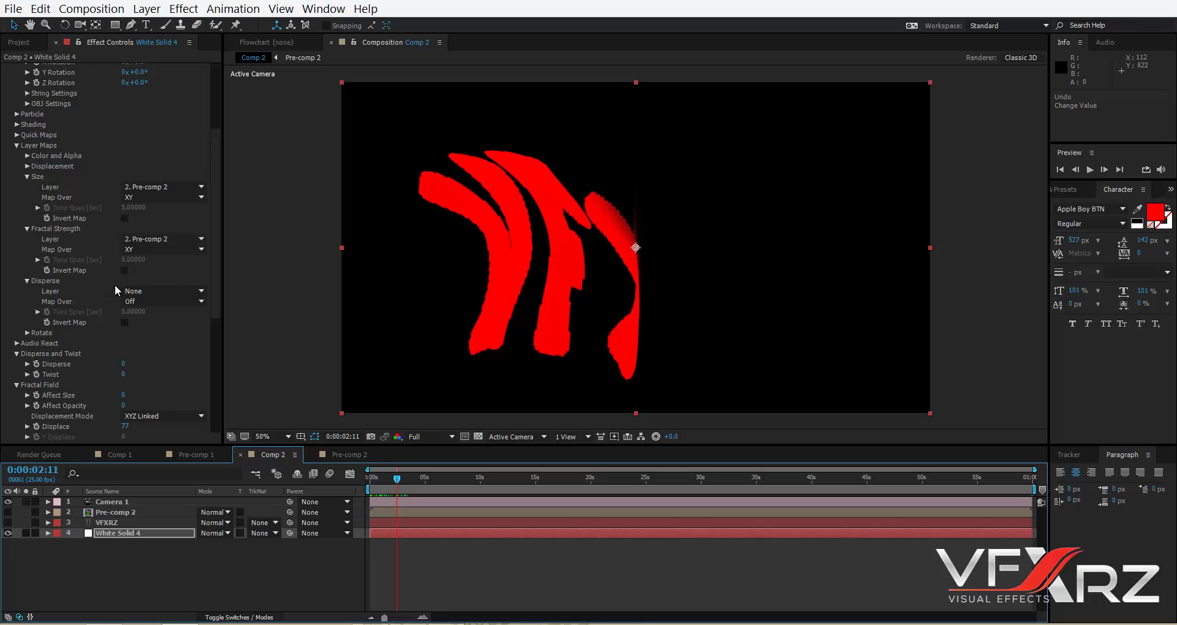
Enable Invert Map for Fractal Strength and preview from the start to the distorting frame.
{"action": "left_click", "coordinate": [124, 271]}
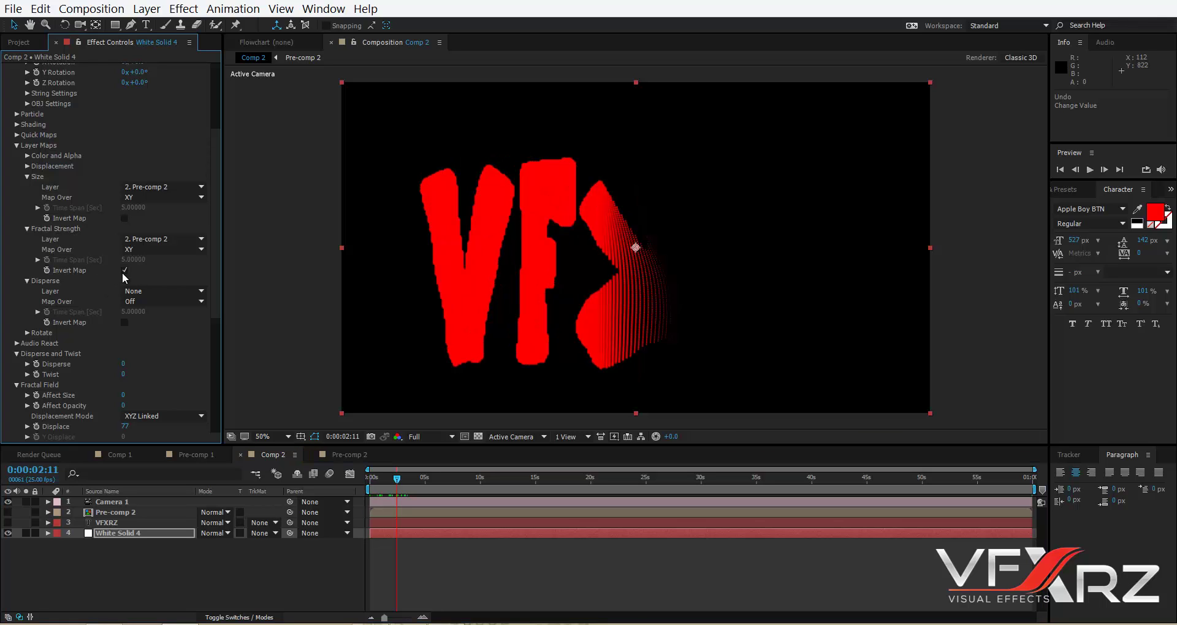
{"action": "left_click_drag", "start_coordinate": [392, 487], "coordinate": [370, 487]}
{"action": "key", "text": "space"}
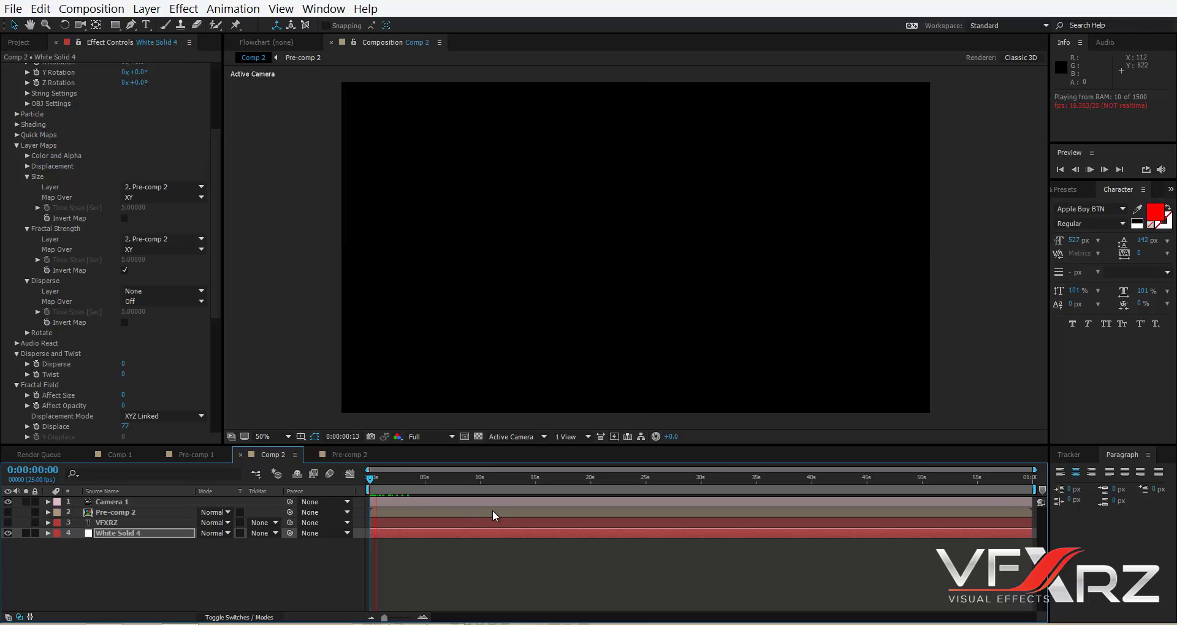
{"action": "key", "text": "space"}
{"action": "key", "text": "space"}
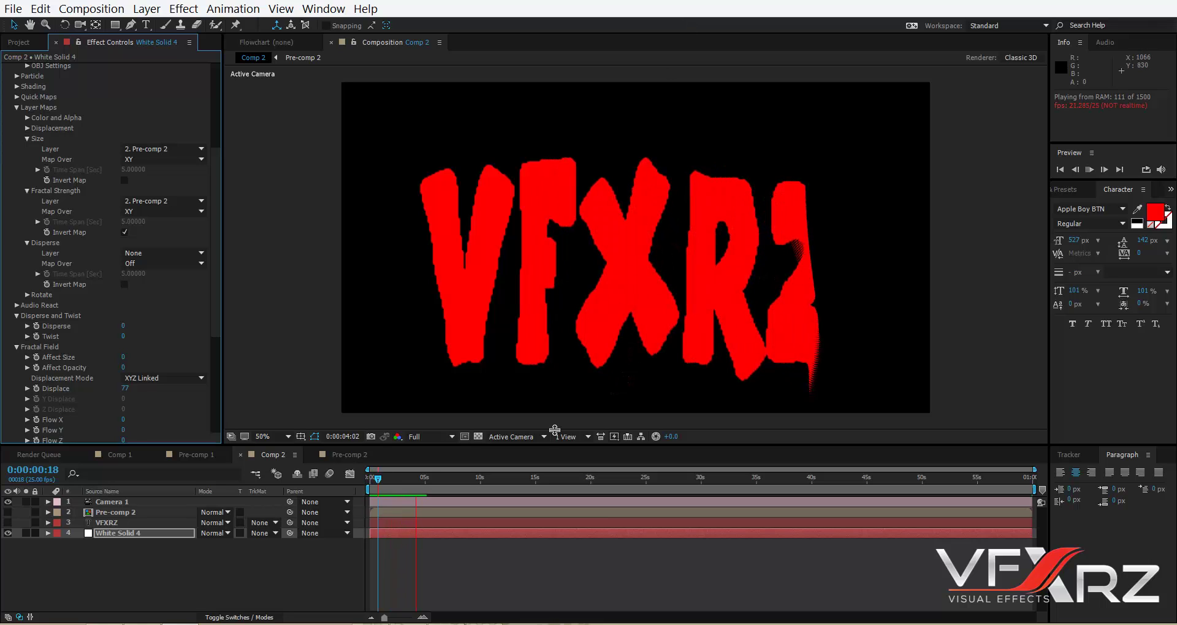
{"action": "left_click_drag", "start_coordinate": [417, 480], "coordinate": [402, 485]}
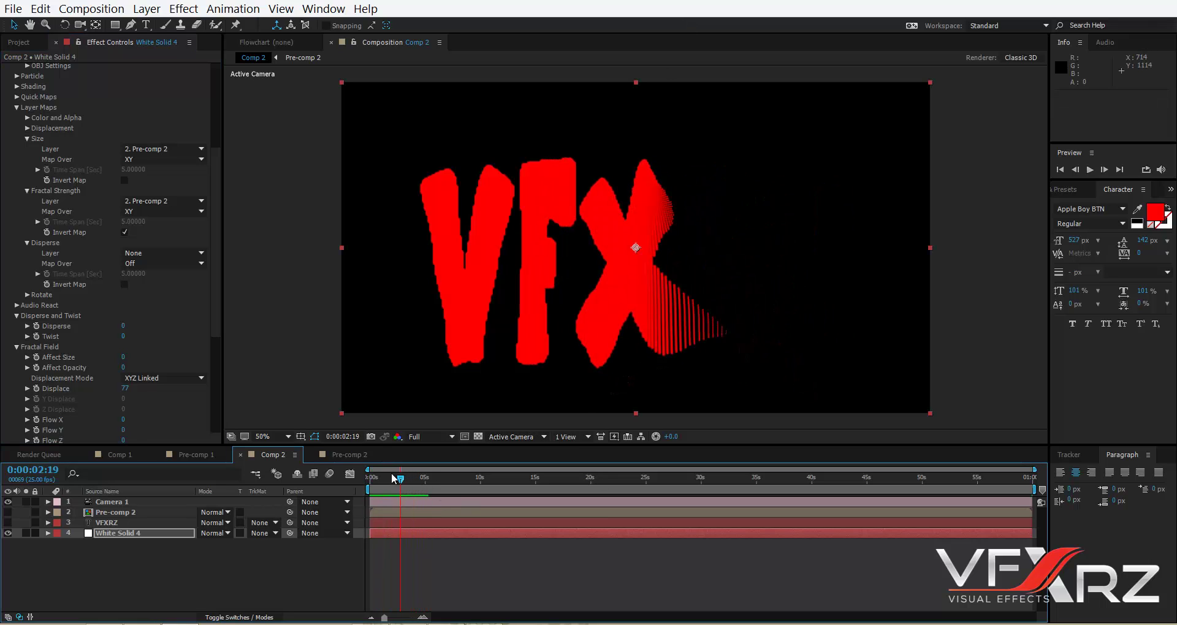
Map Disperse to Pre-comp 2 over XY, inverted, and raise Disperse to 42.
{"action": "left_click", "coordinate": [196, 253]}
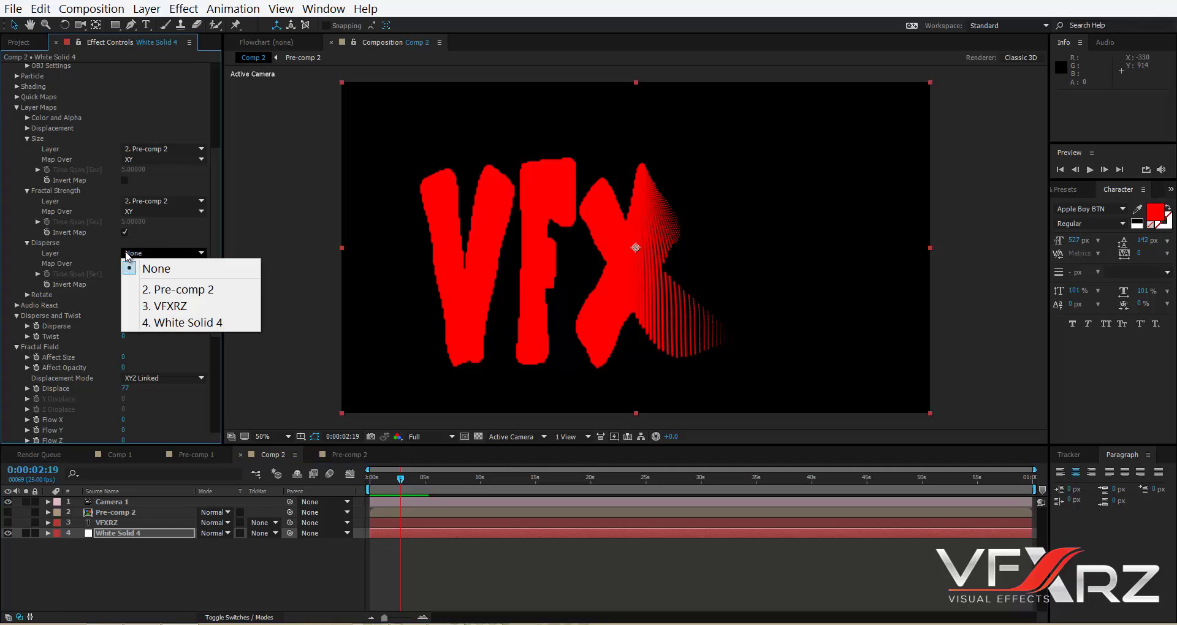
{"action": "left_click", "coordinate": [180, 289]}
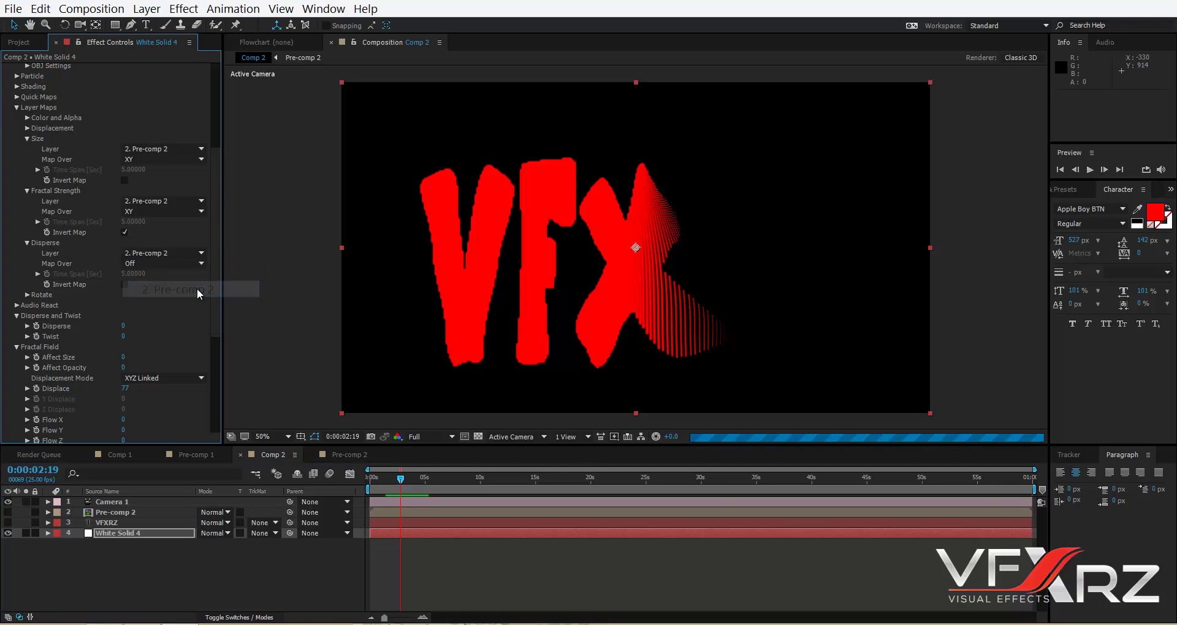
{"action": "left_click", "coordinate": [155, 263]}
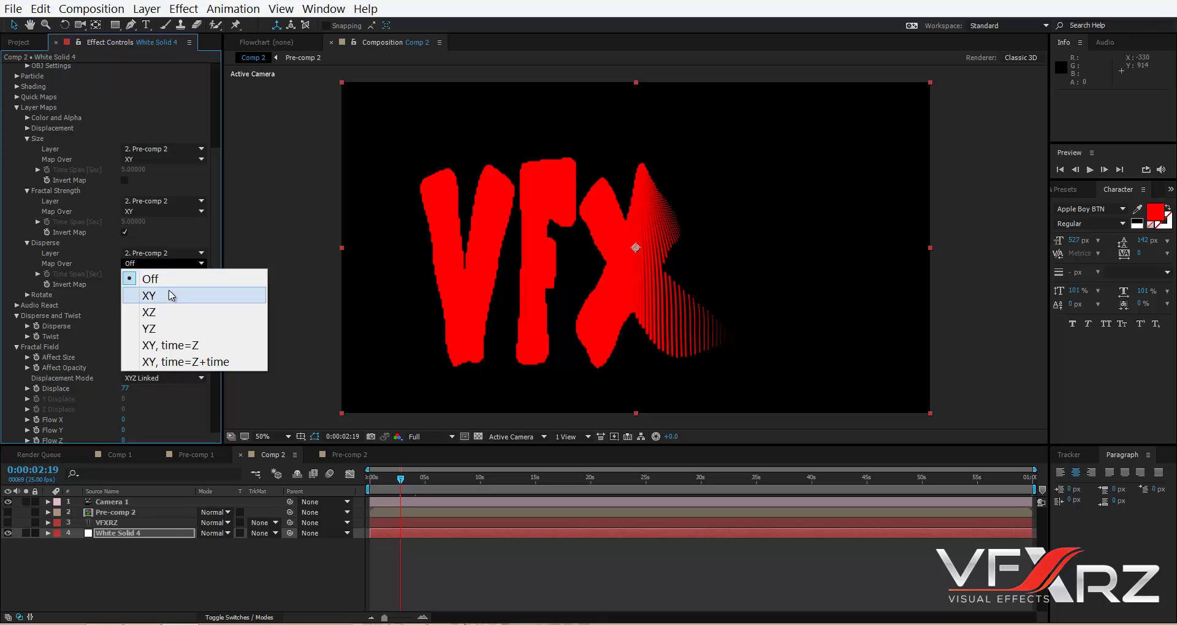
{"action": "left_click", "coordinate": [149, 297]}
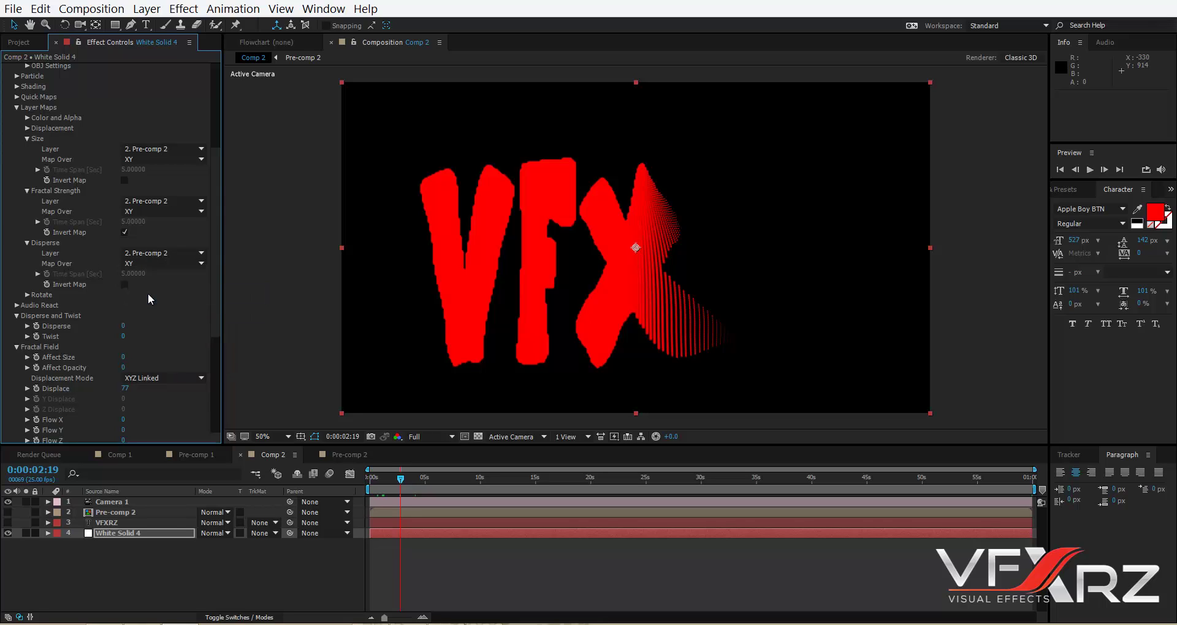
{"action": "left_click_drag", "start_coordinate": [219, 277], "coordinate": [197, 306]}
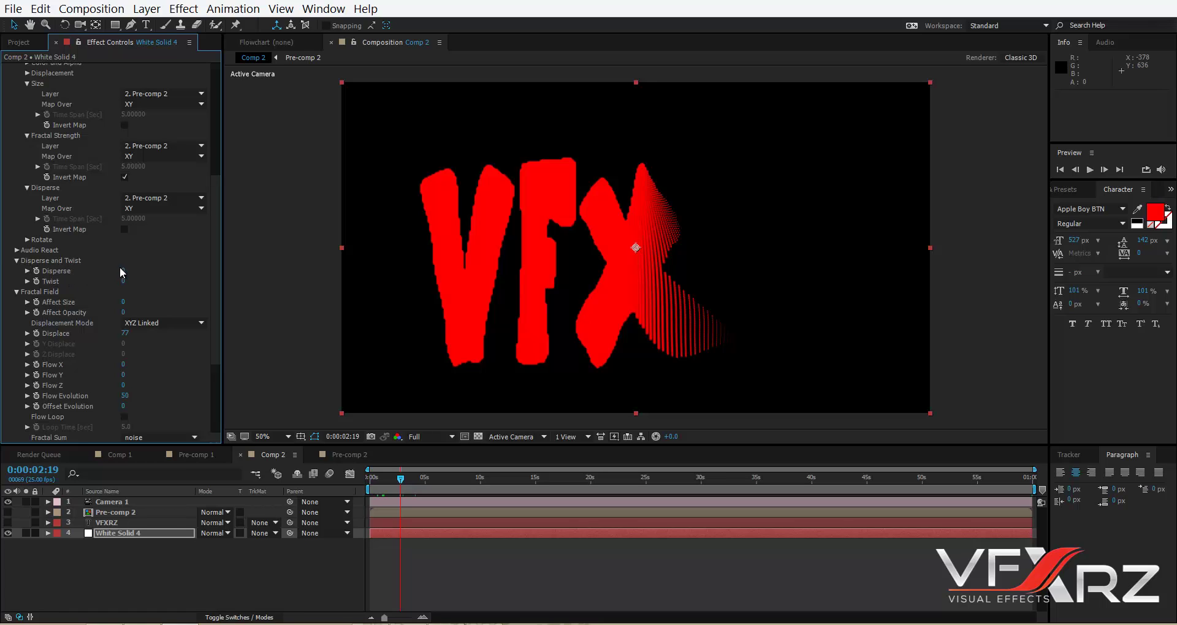
{"action": "left_click_drag", "start_coordinate": [125, 269], "coordinate": [154, 272]}
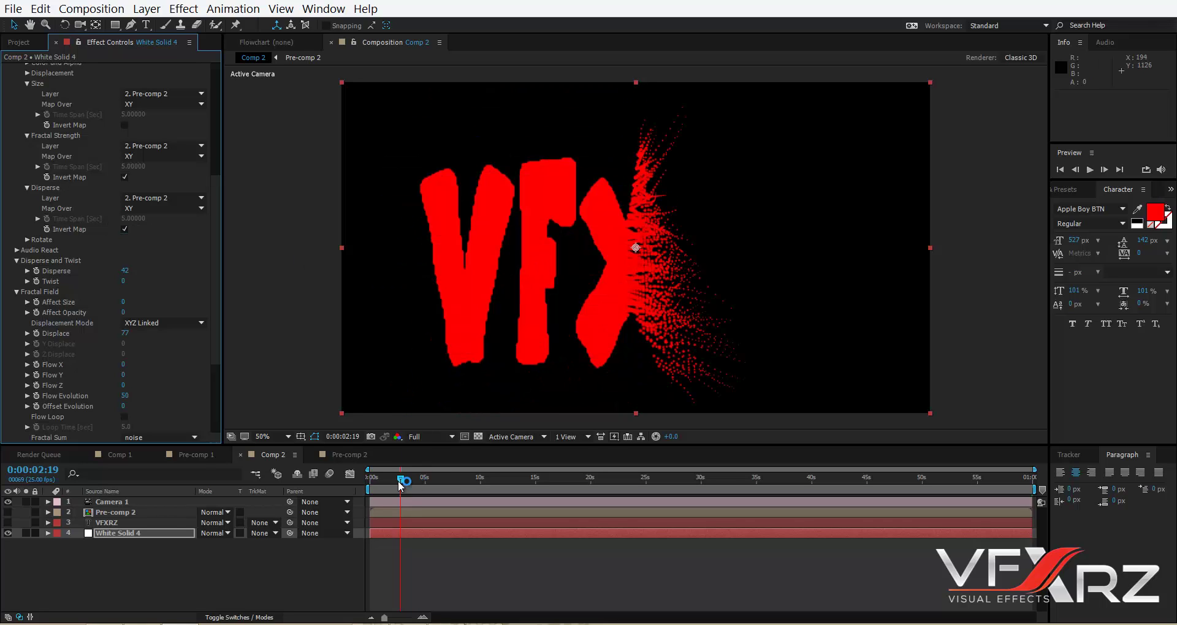
Preview the particle reveal and stop near 0:00:02:17 where the VFX letters have formed.
{"action": "left_click_drag", "start_coordinate": [400, 484], "coordinate": [370, 488]}
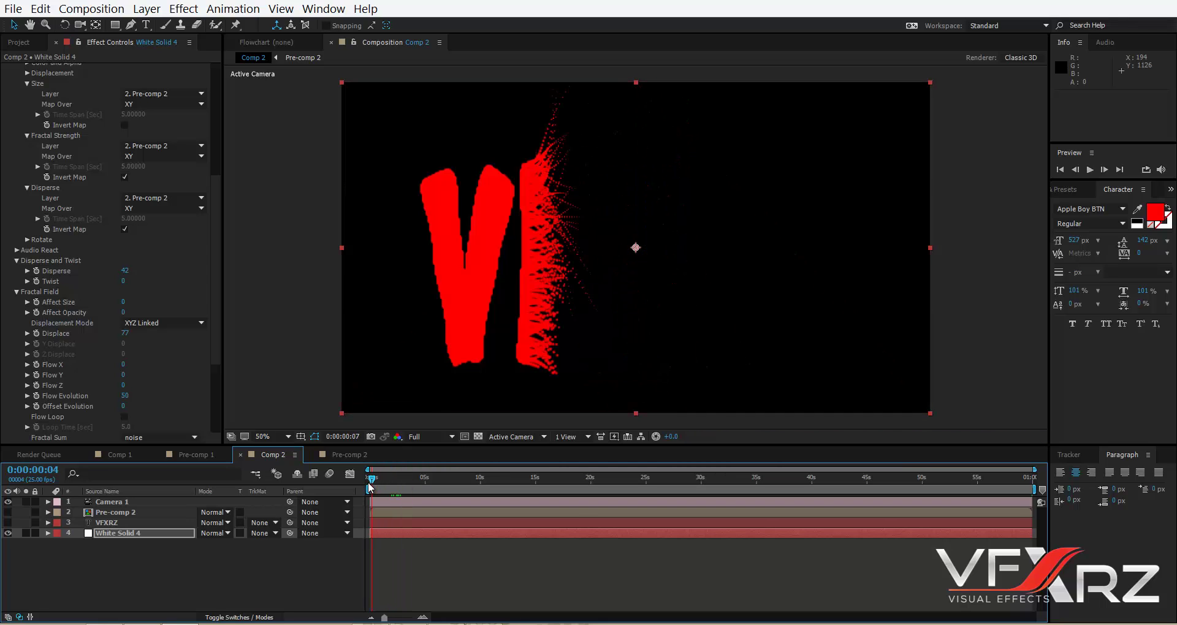
{"action": "key", "text": "space"}
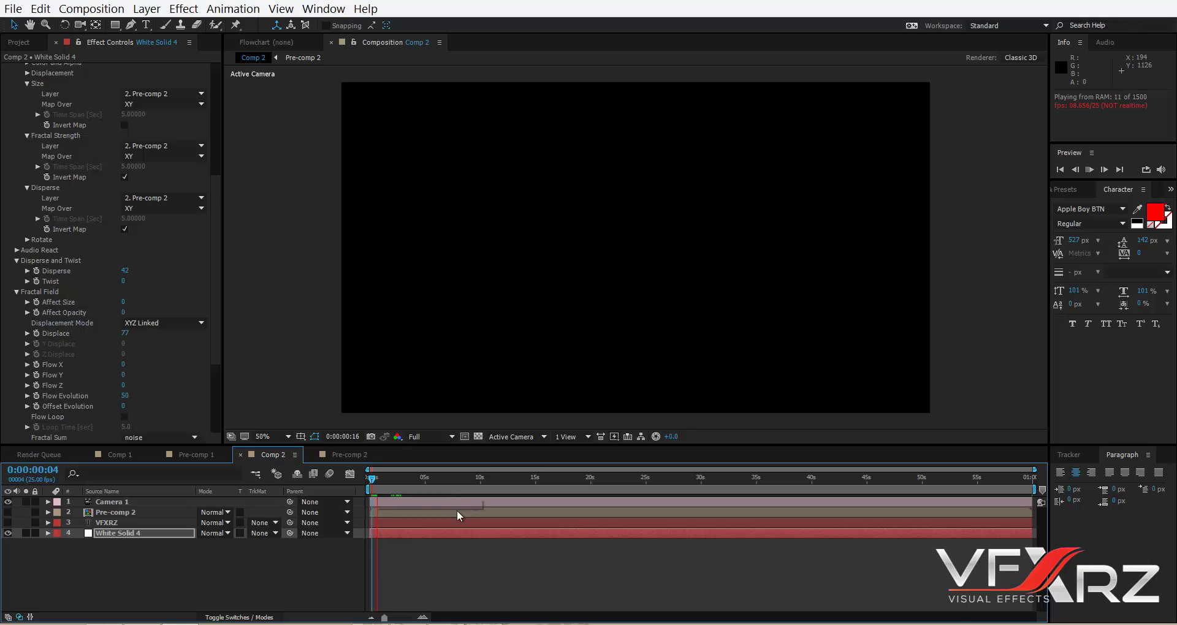
{"action": "key", "text": "space"}
{"action": "key", "text": "space"}
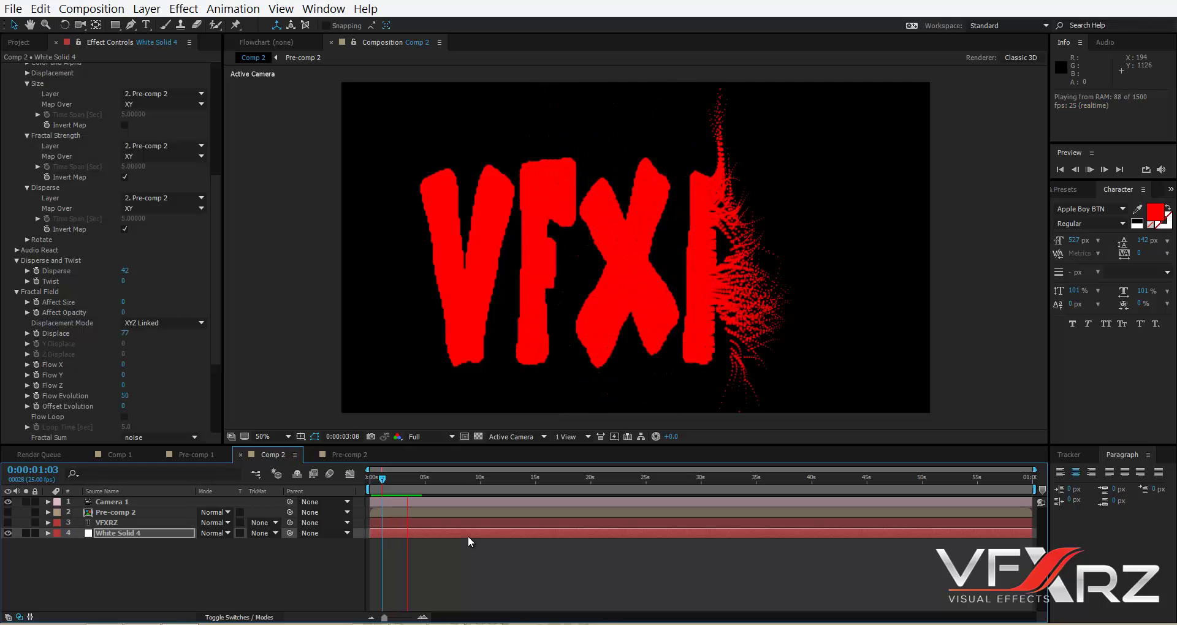
{"action": "left_click_drag", "start_coordinate": [364, 482], "coordinate": [399, 483]}
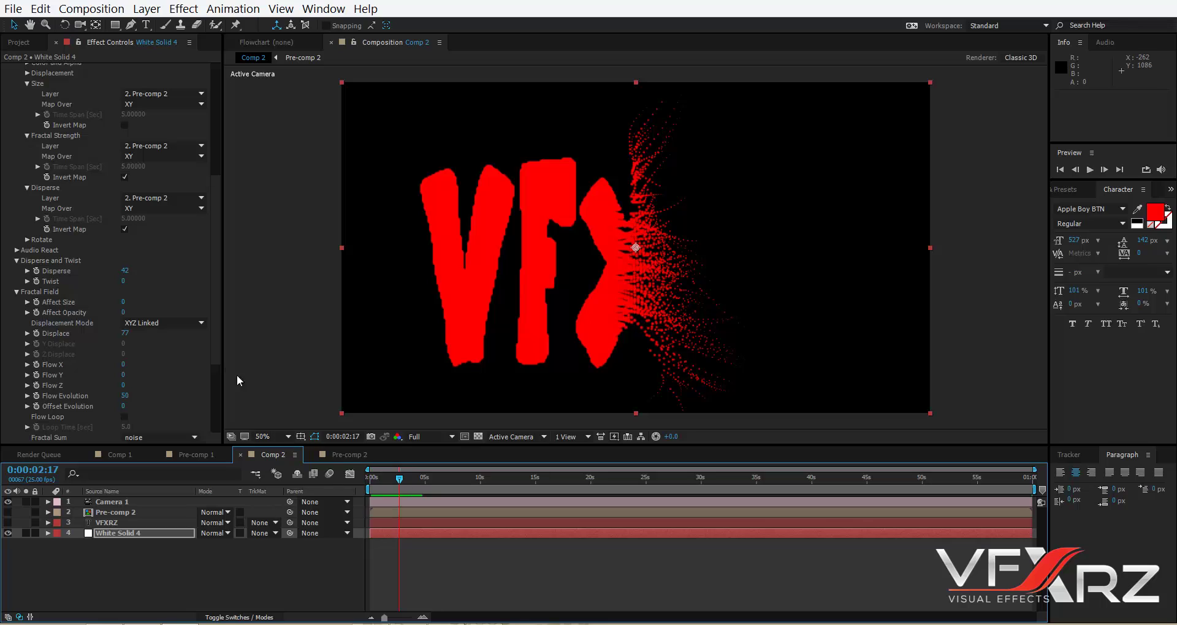
{"action": "left_click_drag", "start_coordinate": [215, 344], "coordinate": [216, 368]}
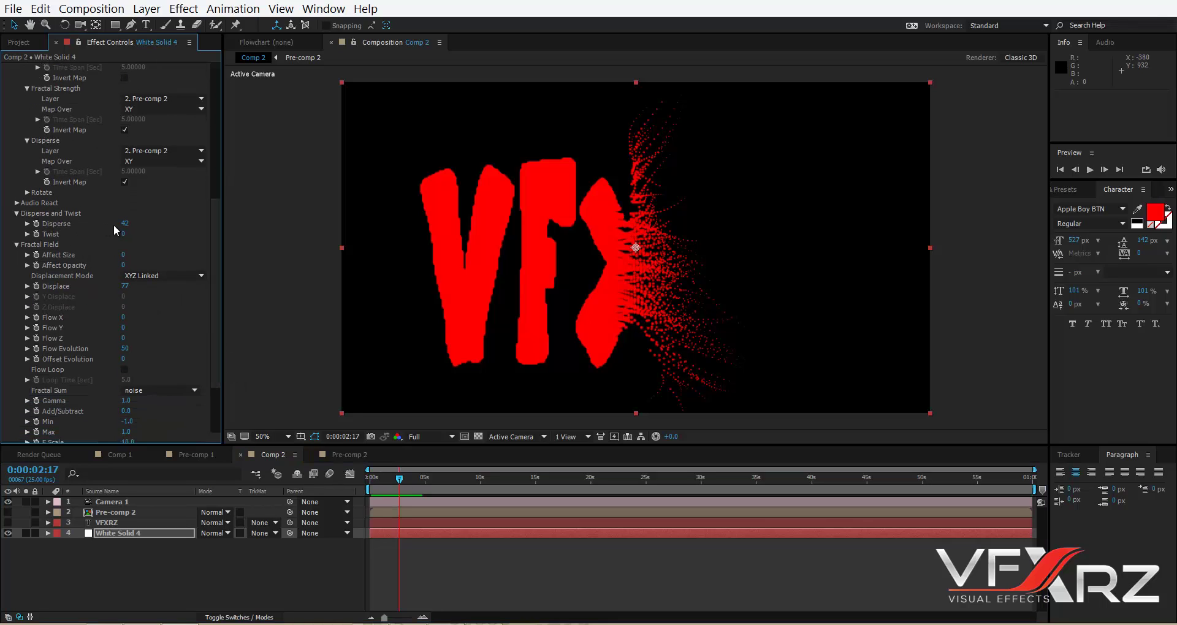
Raise Form's Disperse to 187 and Fractal Field Displace to 124, then go to 0:00:03:00.
{"action": "left_click_drag", "start_coordinate": [124, 226], "coordinate": [219, 262]}
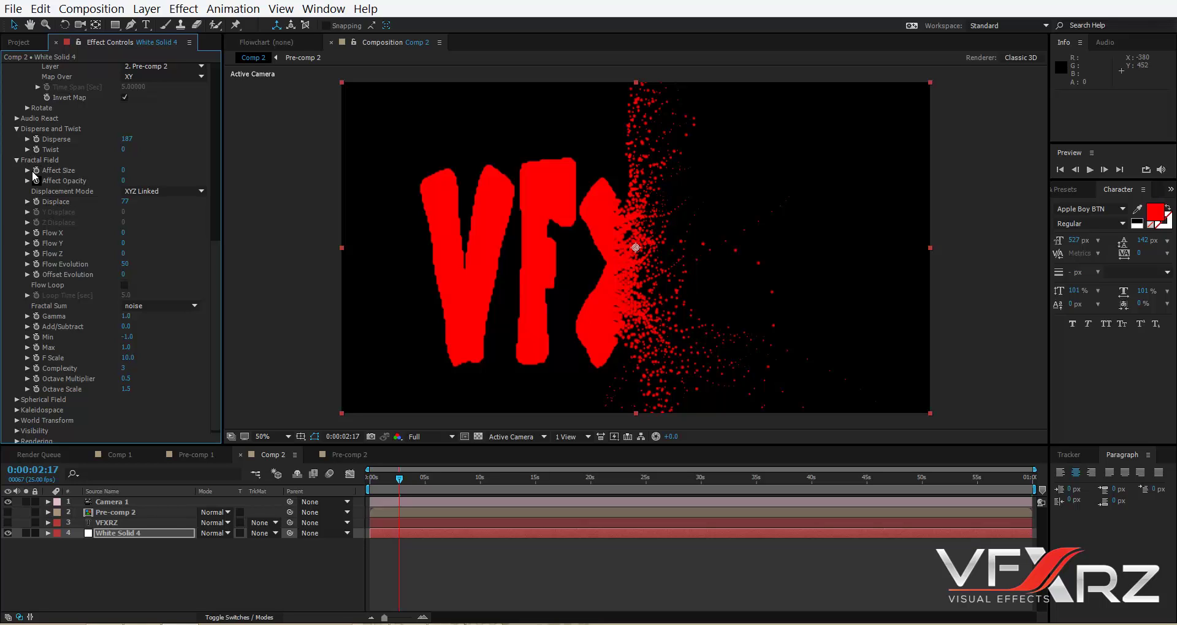
{"action": "left_click_drag", "start_coordinate": [126, 201], "coordinate": [179, 225]}
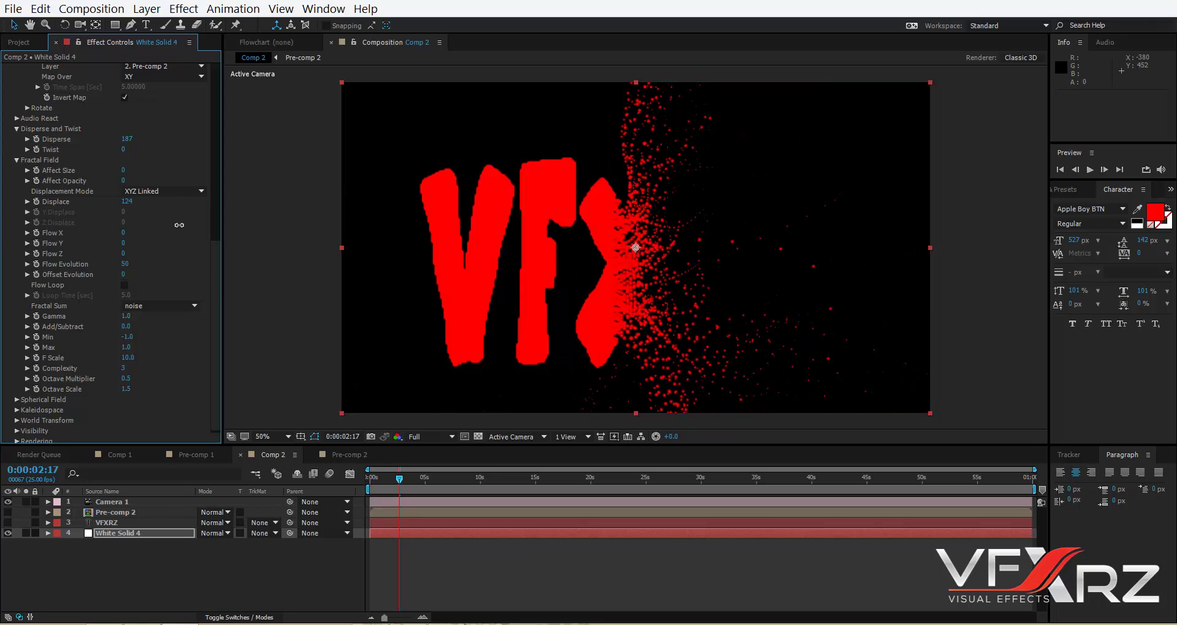
{"action": "left_click", "coordinate": [404, 489]}
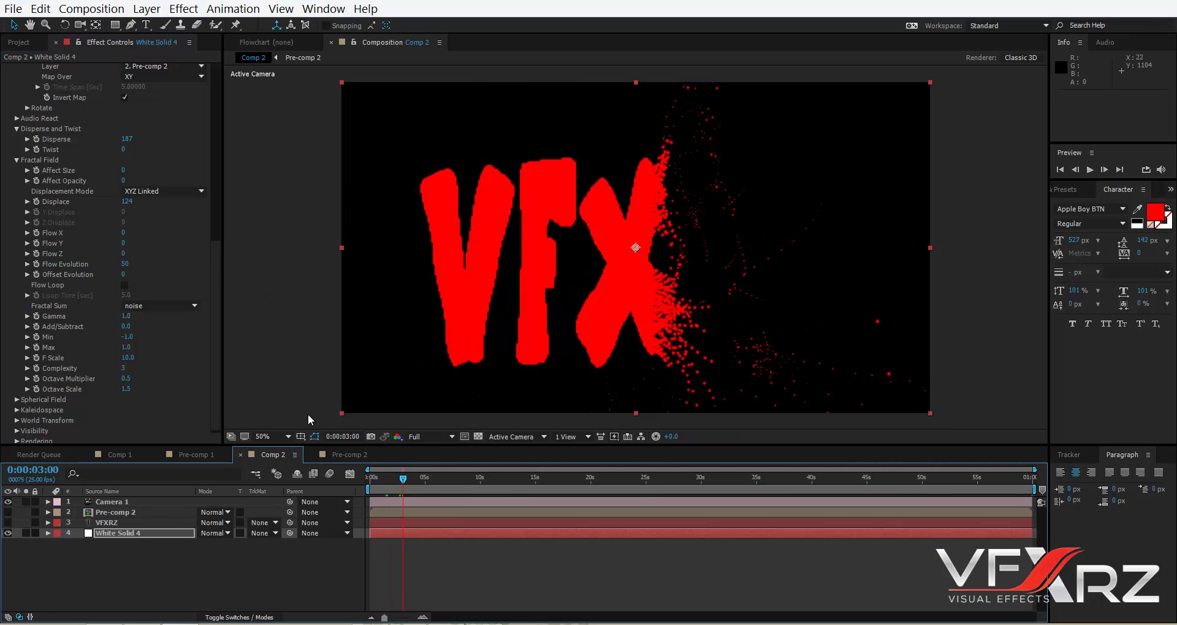
{"action": "left_click_drag", "start_coordinate": [218, 272], "coordinate": [219, 165]}
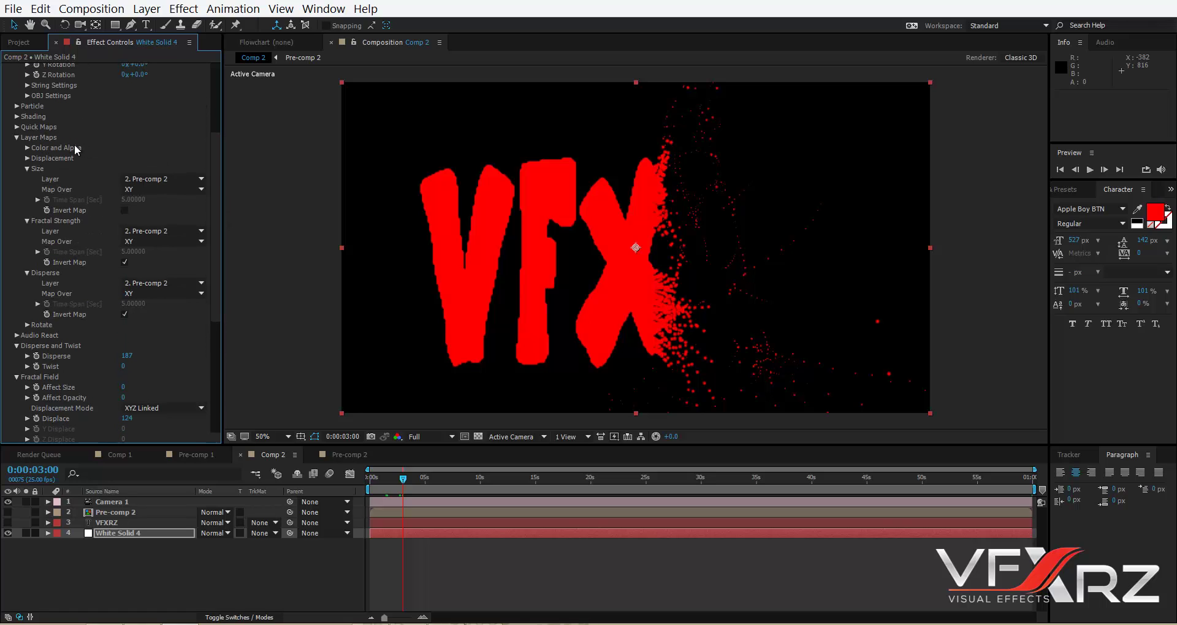
Set the Color and Alpha layer map Functionality to A to A so the particle text turns white.
{"action": "left_click", "coordinate": [28, 148]}
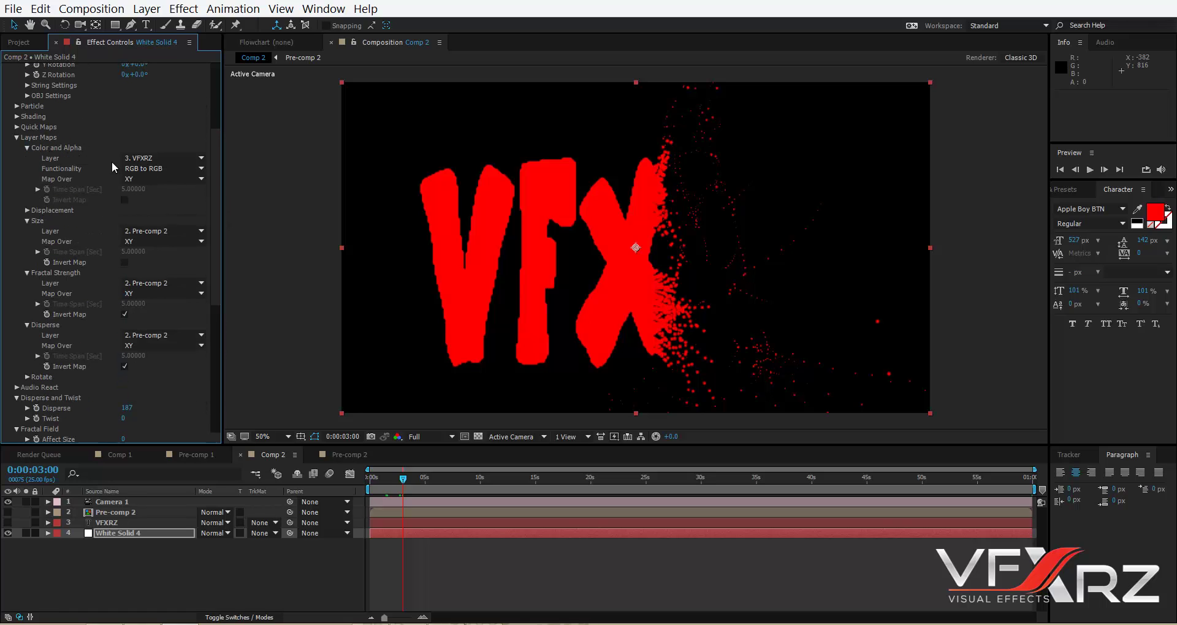
{"action": "left_click", "coordinate": [147, 168]}
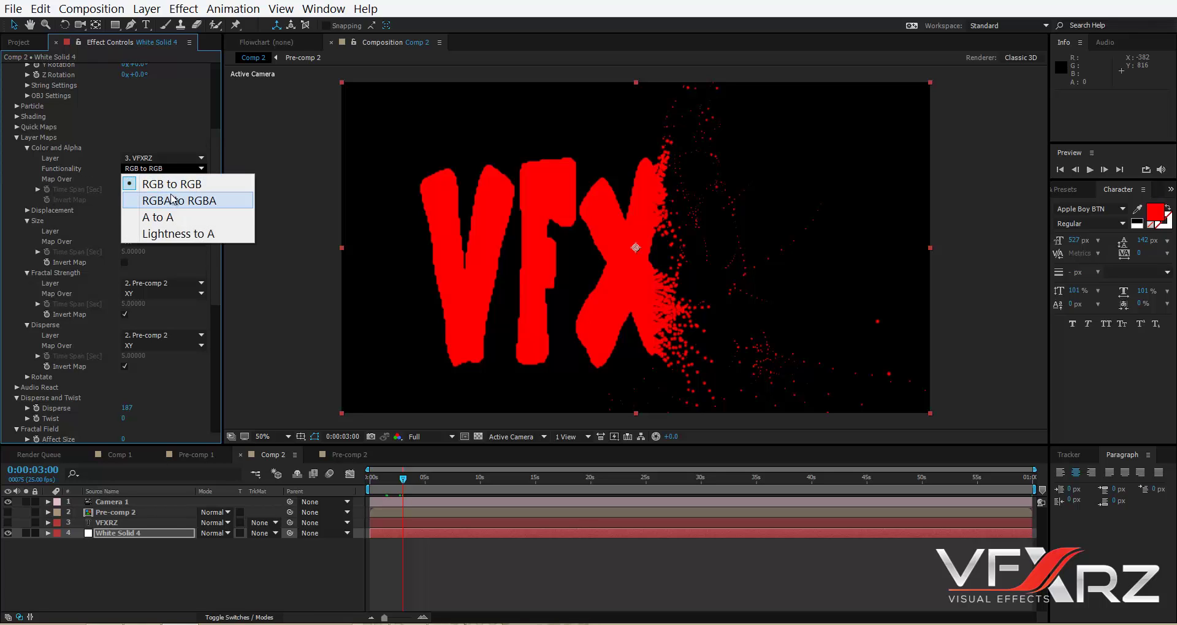
{"action": "left_click", "coordinate": [170, 221]}
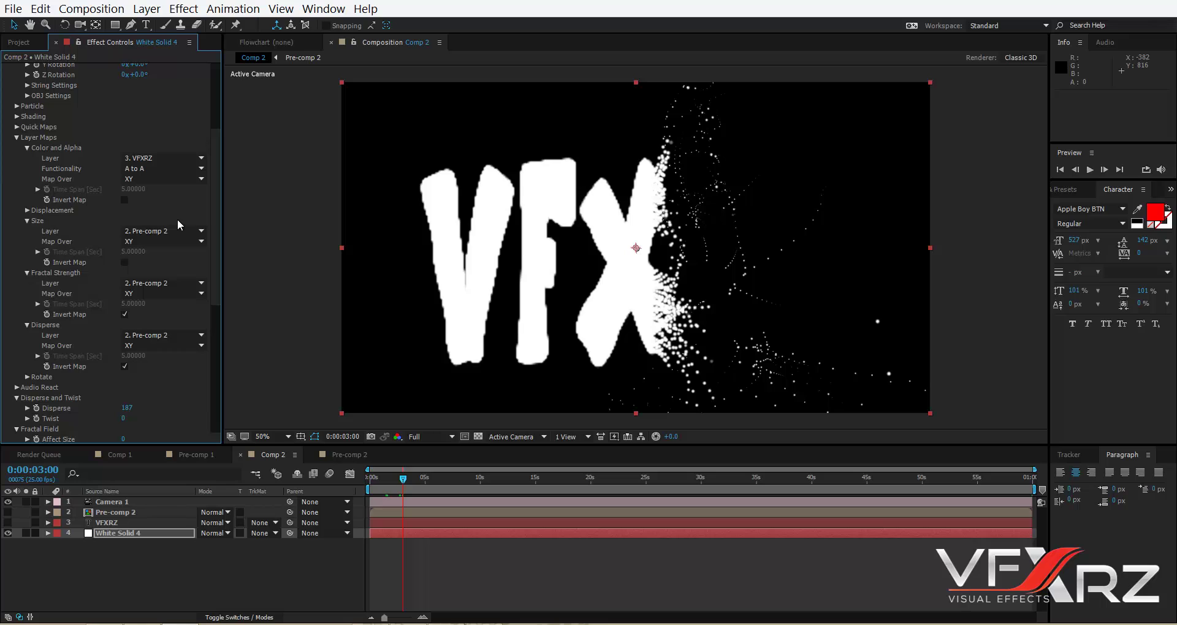
{"action": "left_click", "coordinate": [17, 127]}
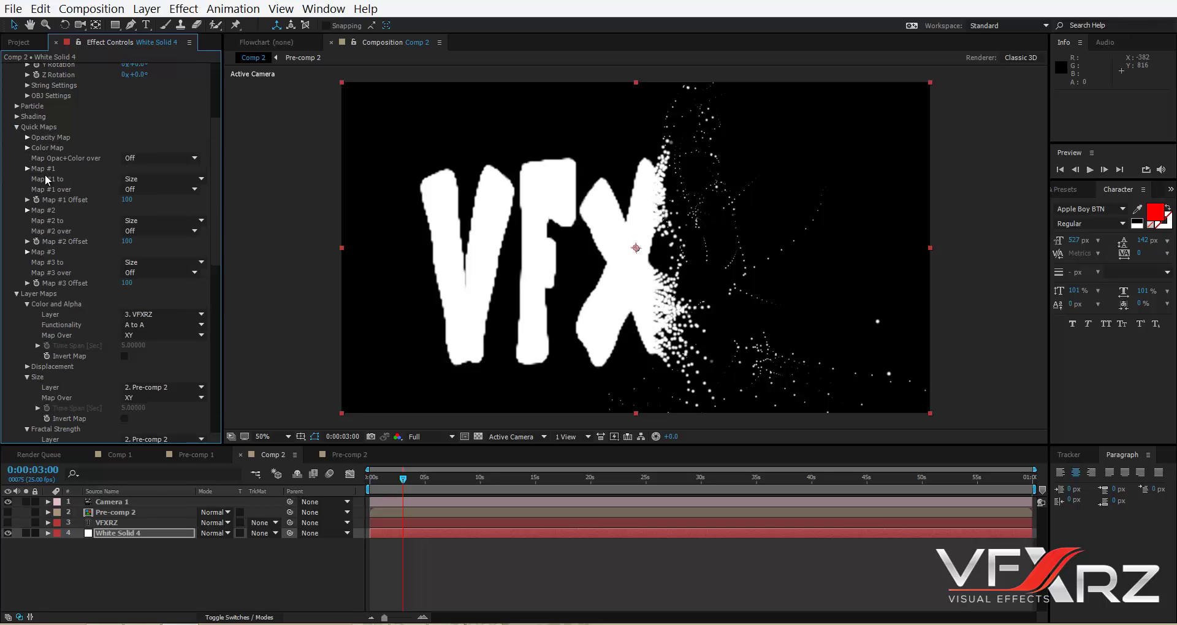
Set the Quick Maps Color Map to run over X with the white-to-cyan-blue gradient preset.
{"action": "left_click", "coordinate": [27, 148]}
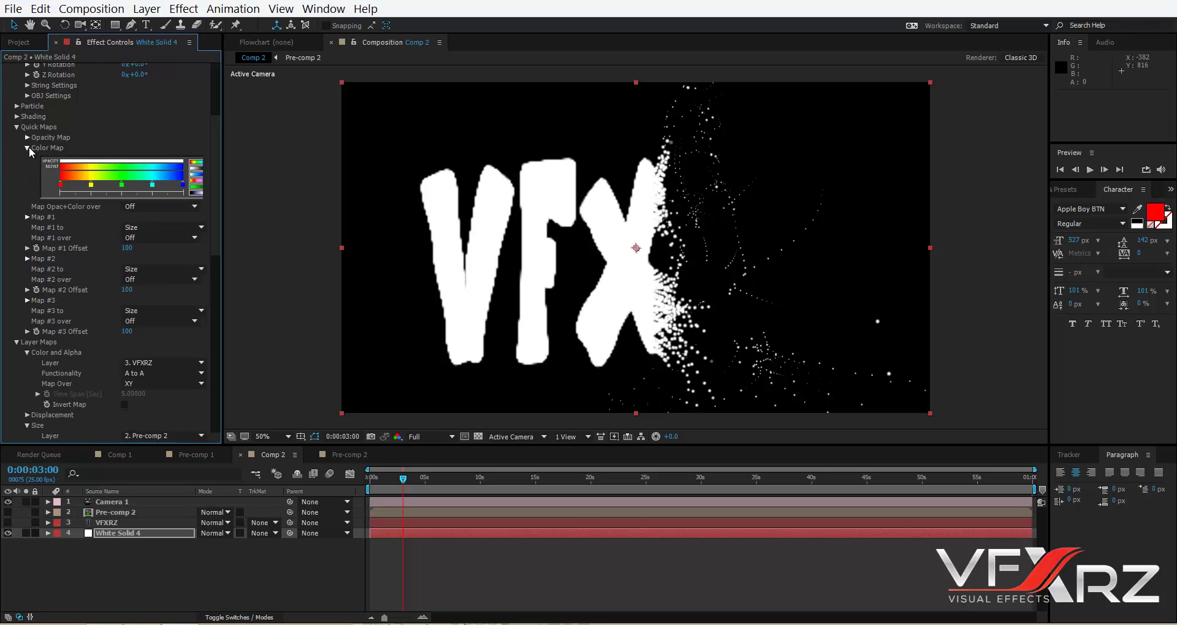
{"action": "left_click", "coordinate": [150, 207]}
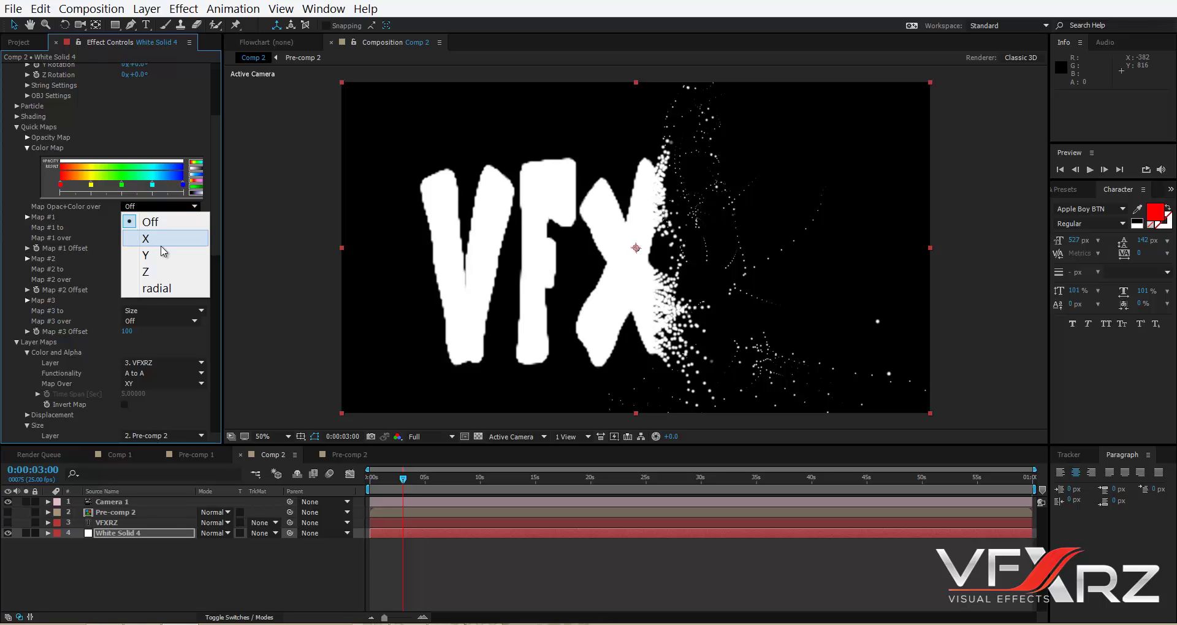
{"action": "left_click", "coordinate": [155, 239]}
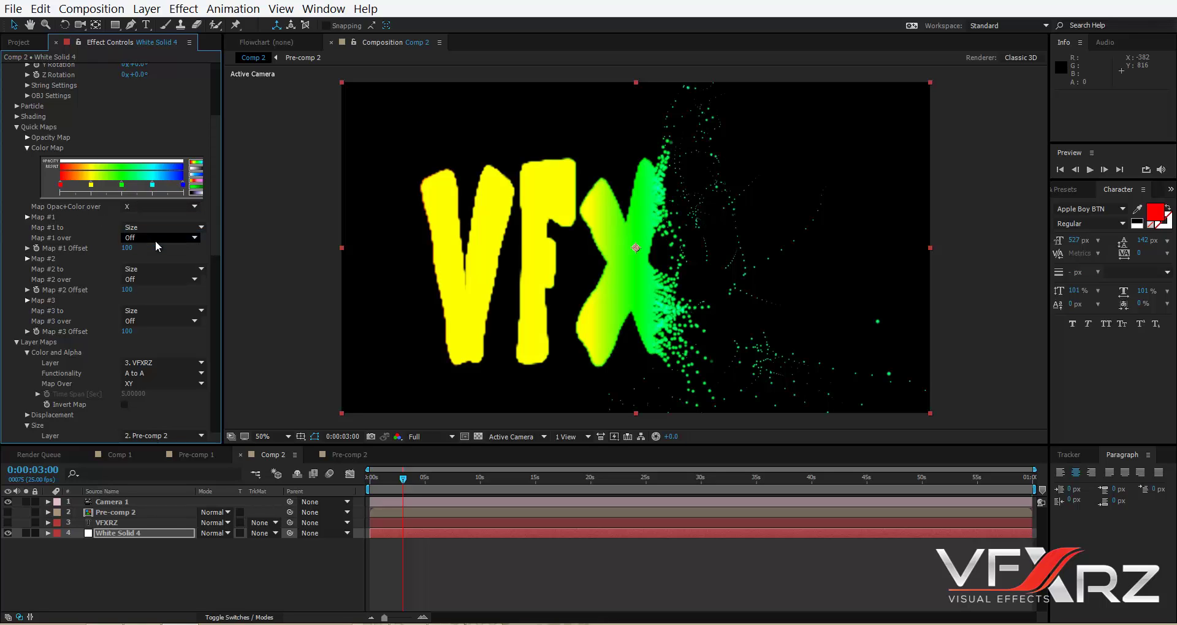
{"action": "left_click", "coordinate": [196, 180]}
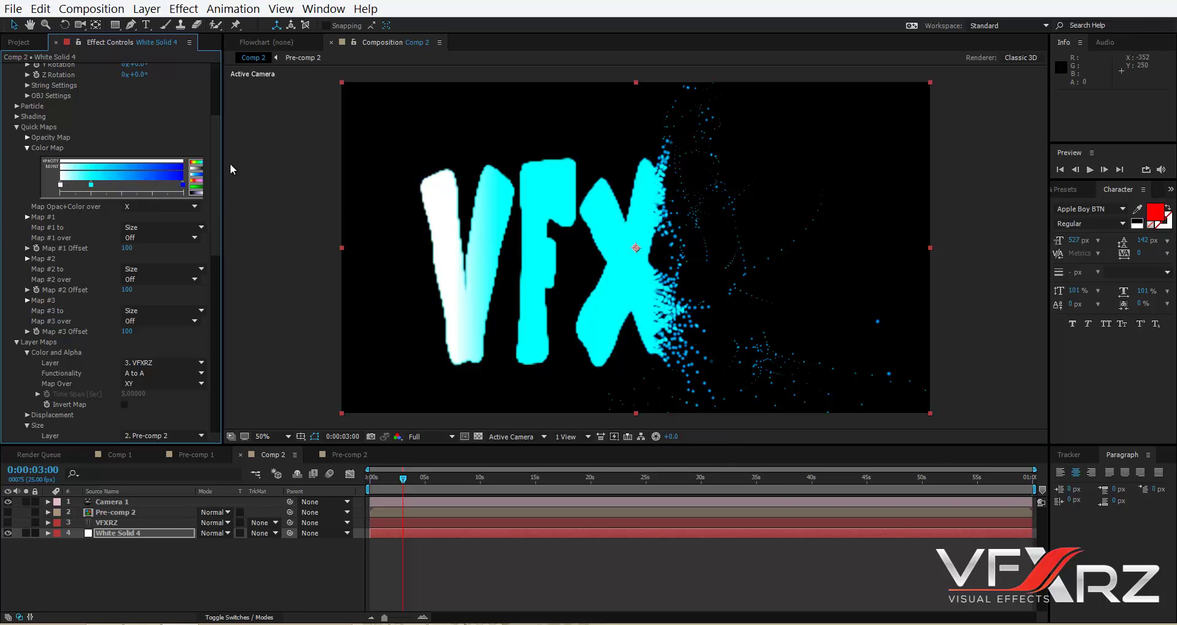
{"action": "left_click_drag", "start_coordinate": [217, 182], "coordinate": [218, 120]}
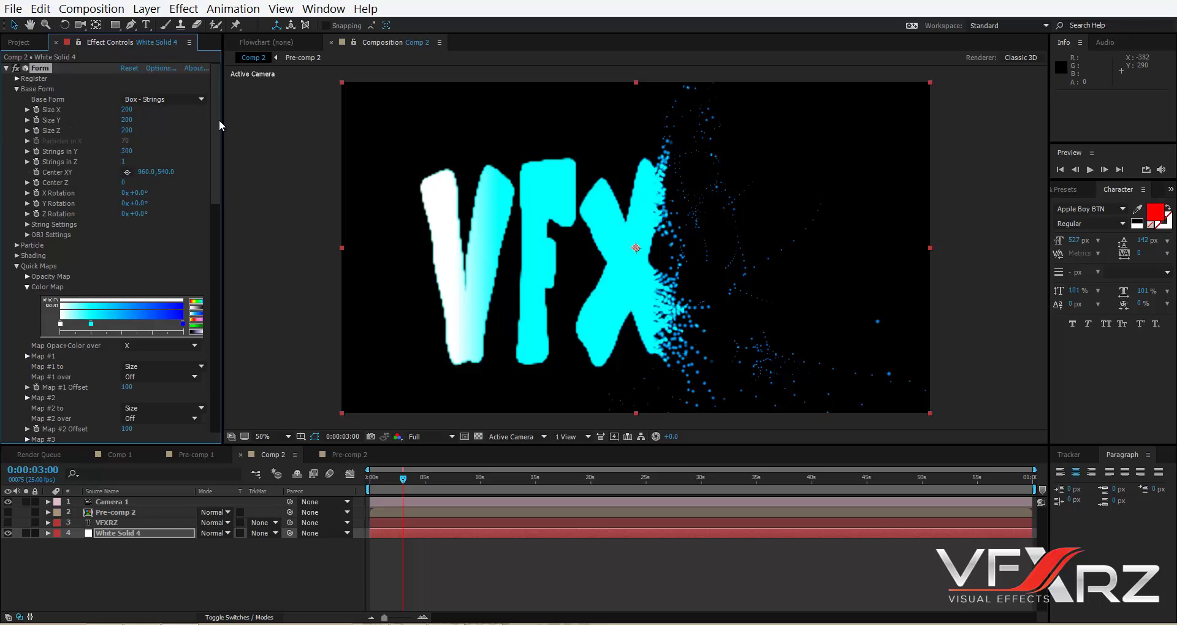
Switch Form's Particle Type to Glow Sphere (No DOF).
{"action": "left_click", "coordinate": [17, 245]}
{"action": "left_click", "coordinate": [190, 259]}
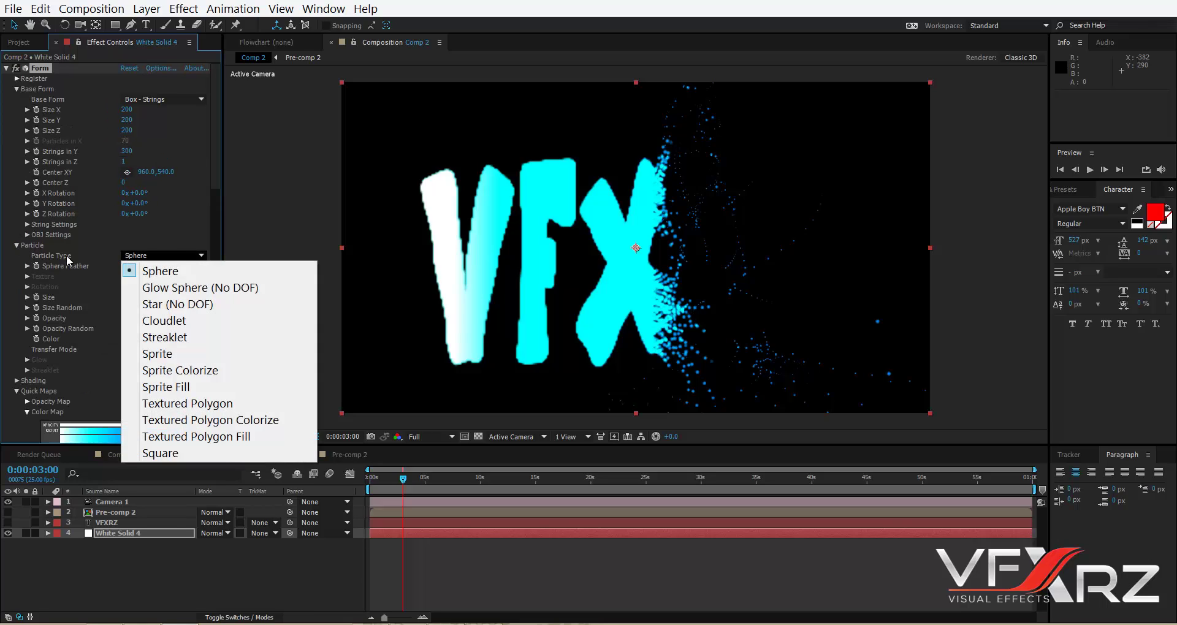
{"action": "left_click", "coordinate": [198, 288]}
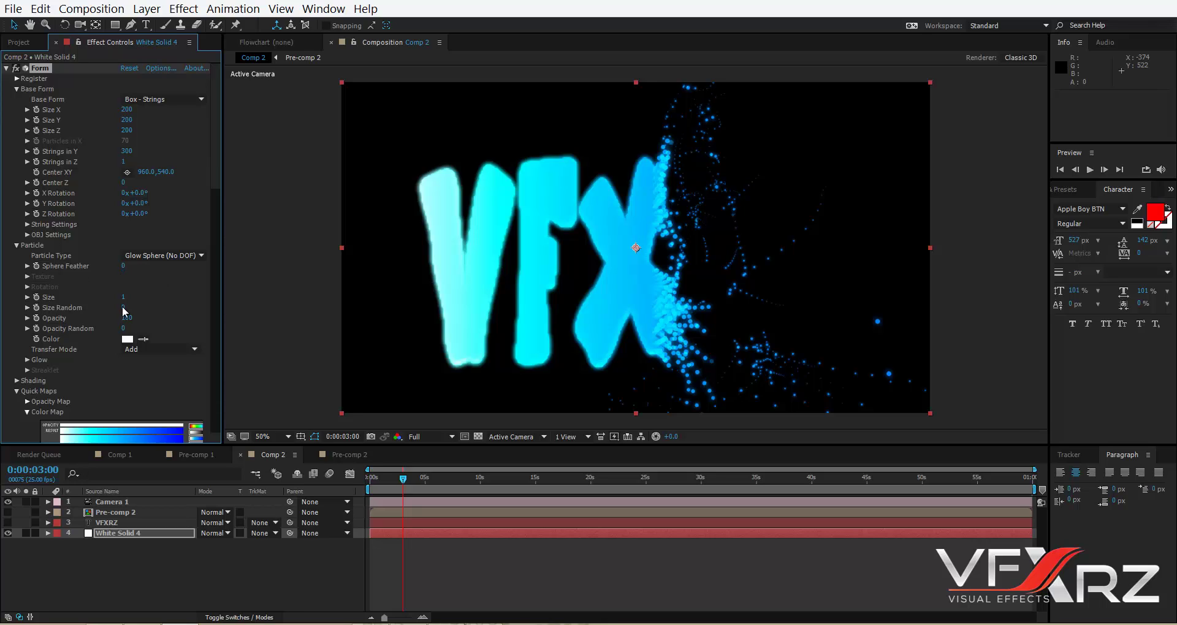
Scrub the particle Size down to 1 and return the playhead near the start.
{"action": "left_click_drag", "start_coordinate": [123, 297], "coordinate": [125, 300]}
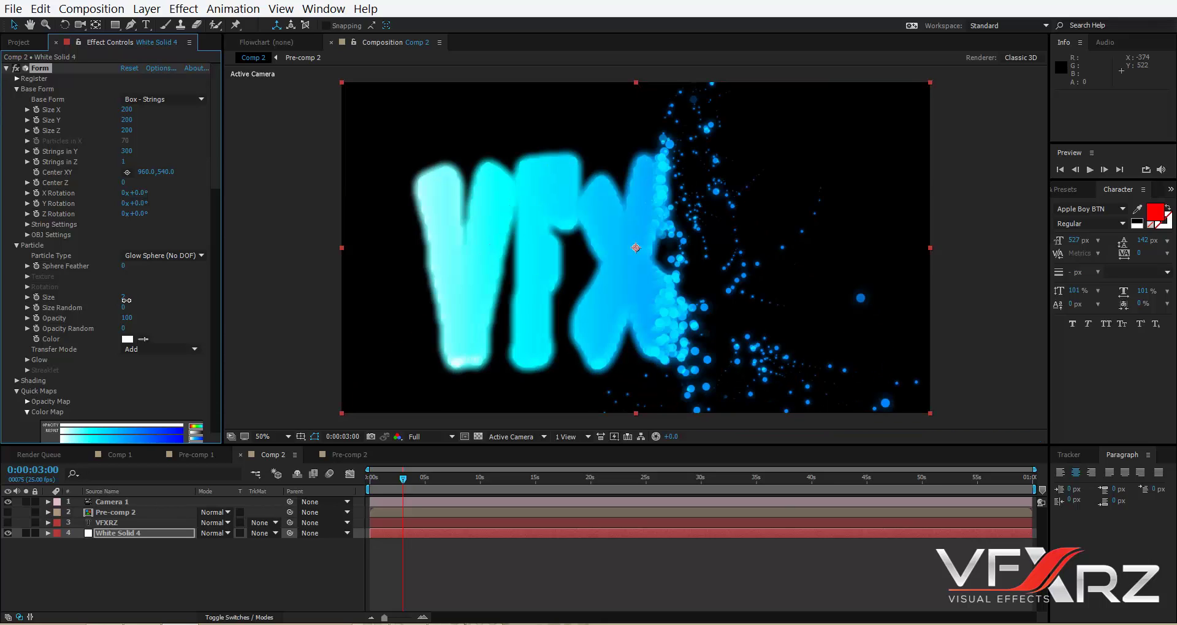
{"action": "left_click_drag", "start_coordinate": [120, 299], "coordinate": [120, 301]}
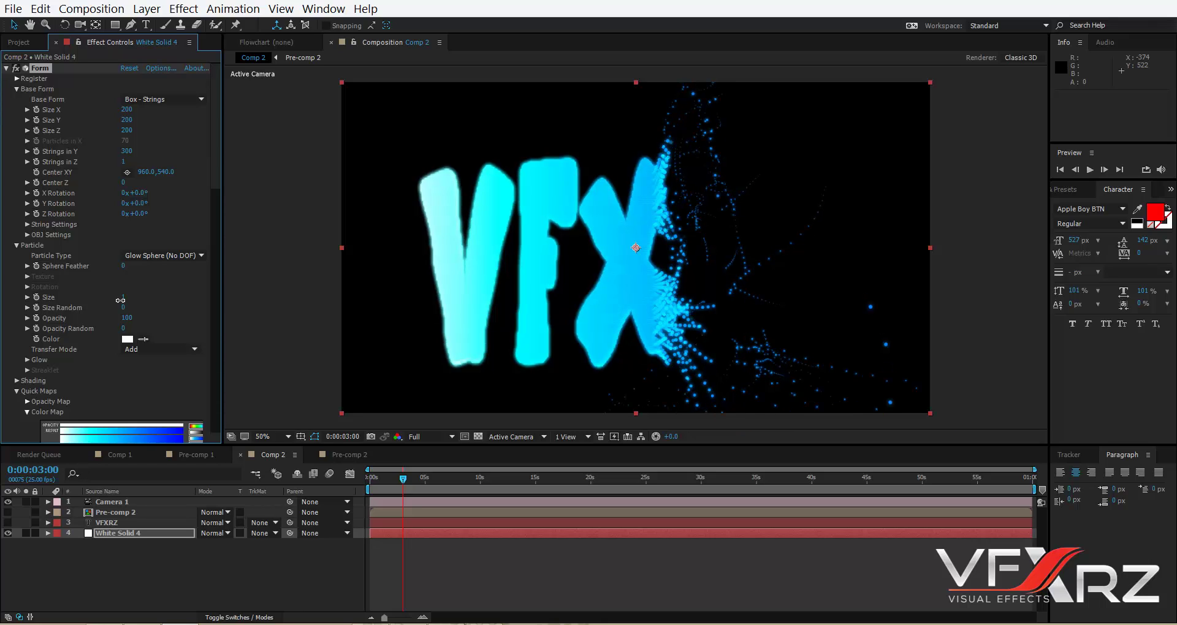
{"action": "left_click_drag", "start_coordinate": [120, 299], "coordinate": [122, 301]}
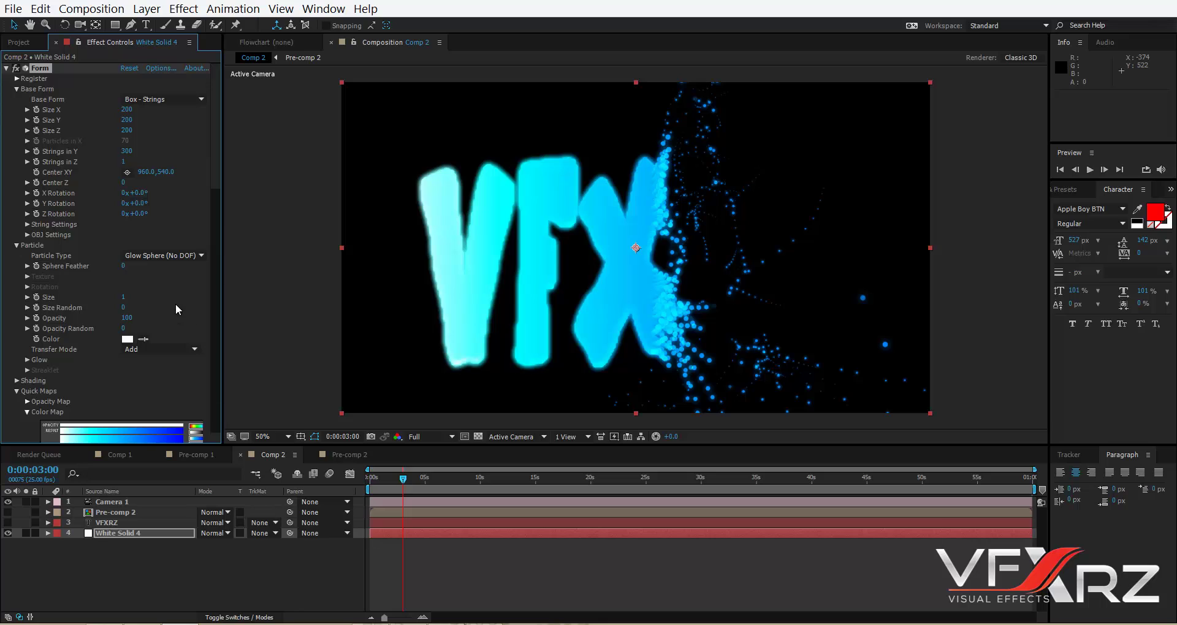
{"action": "left_click_drag", "start_coordinate": [403, 478], "coordinate": [372, 478]}
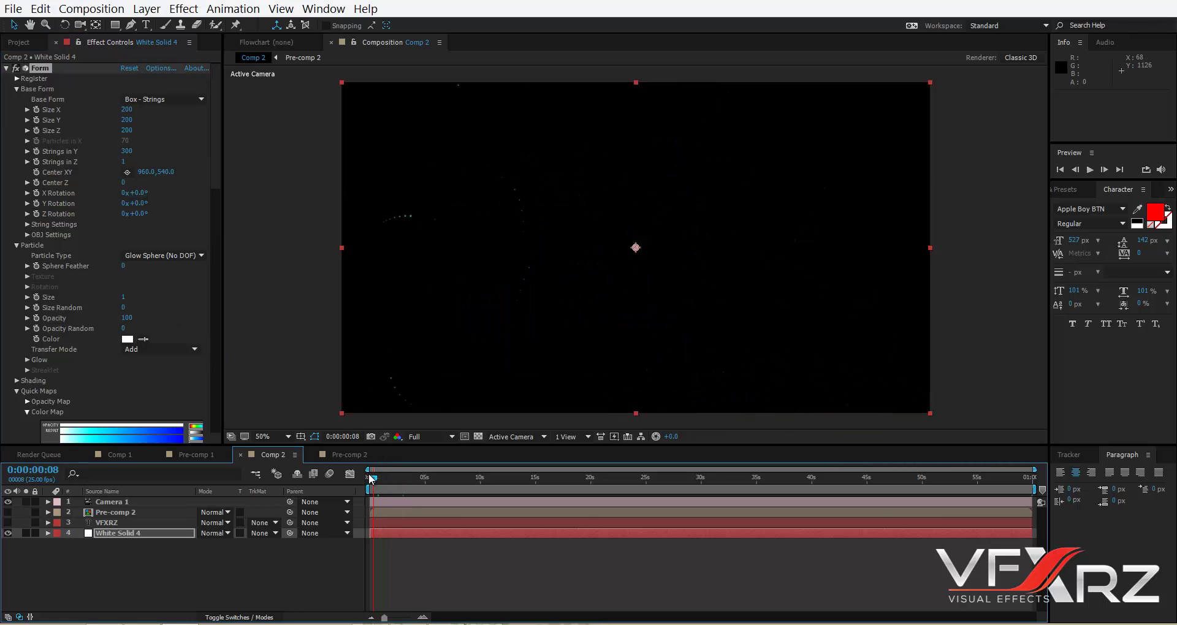
{"action": "key", "text": "space"}
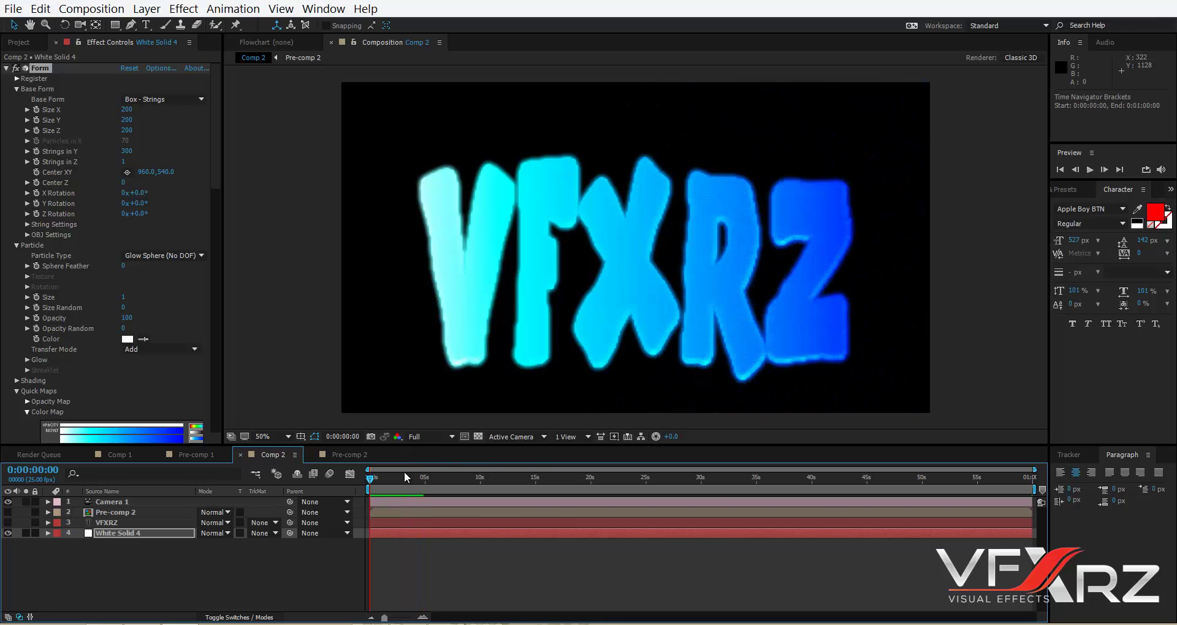
{"action": "left_click", "coordinate": [371, 477]}
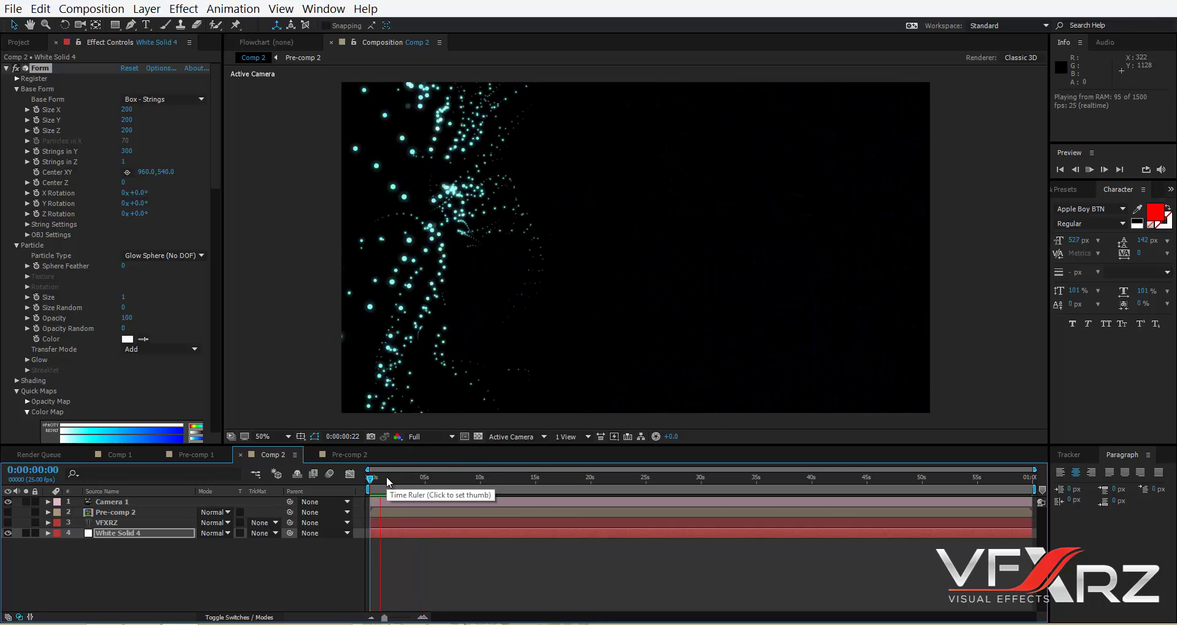
{"action": "left_click_drag", "start_coordinate": [386, 480], "coordinate": [412, 484]}
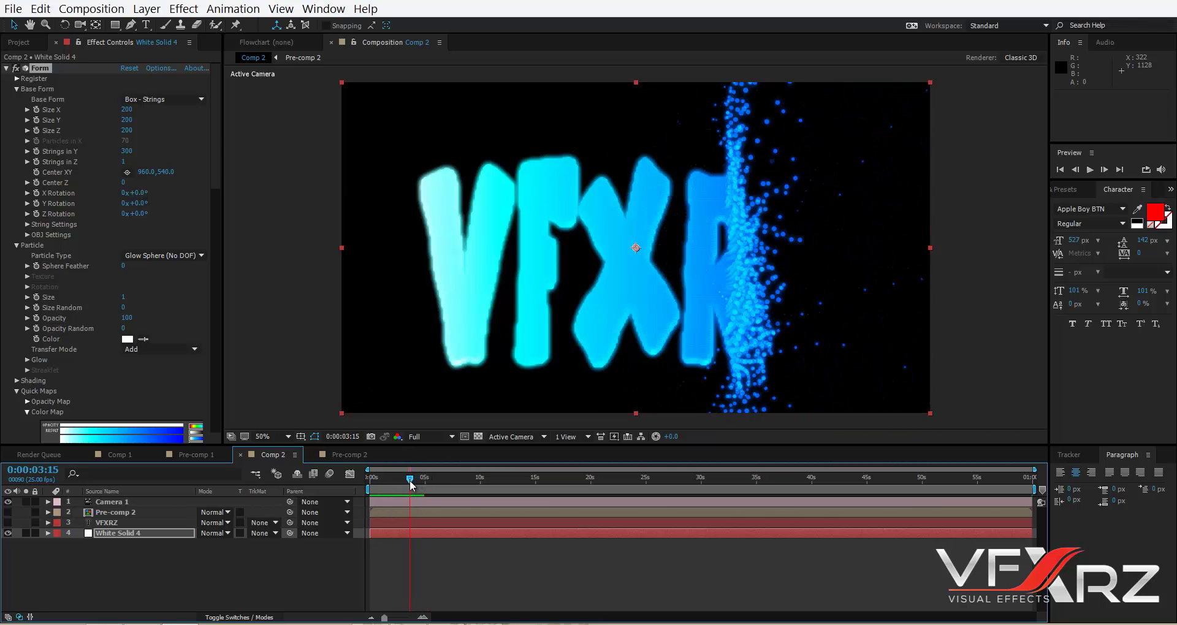
{"action": "key", "text": "space"}
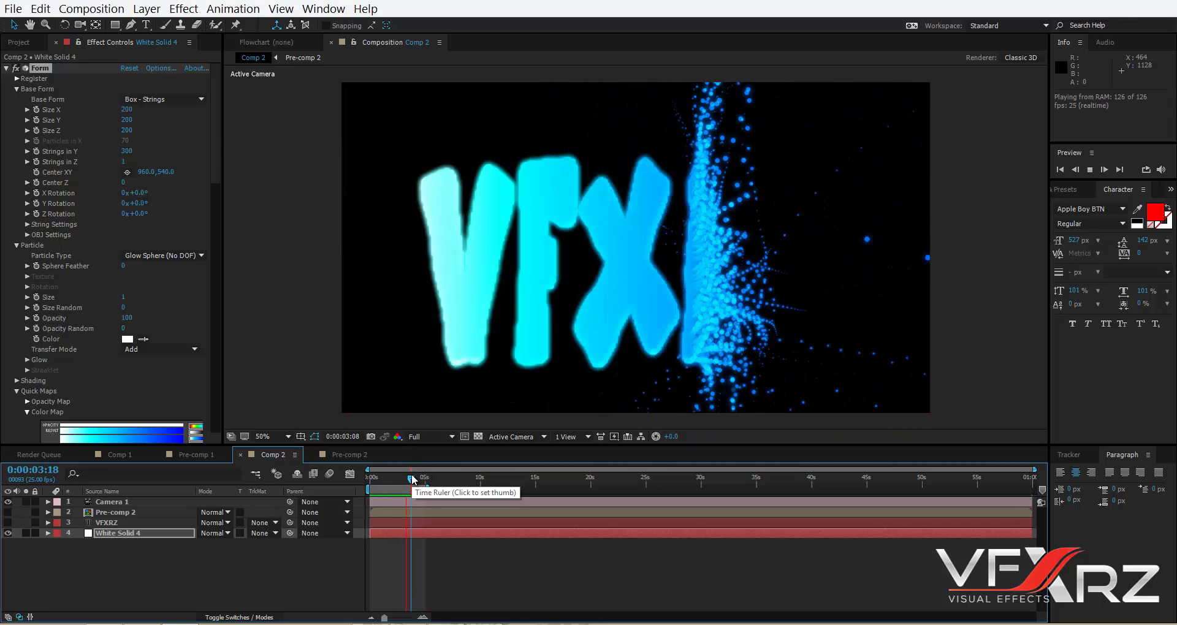